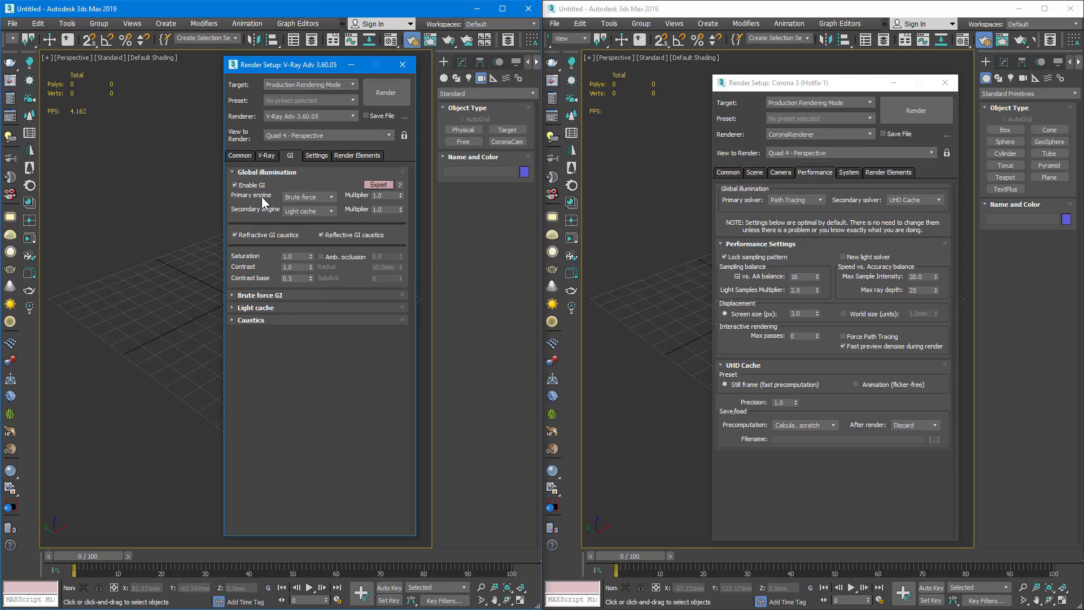
# Examine the primary and secondary solver options in Corona's global illumination settings alongside V-Ray's primary and secondary engines.
pyautogui.click(784, 488)
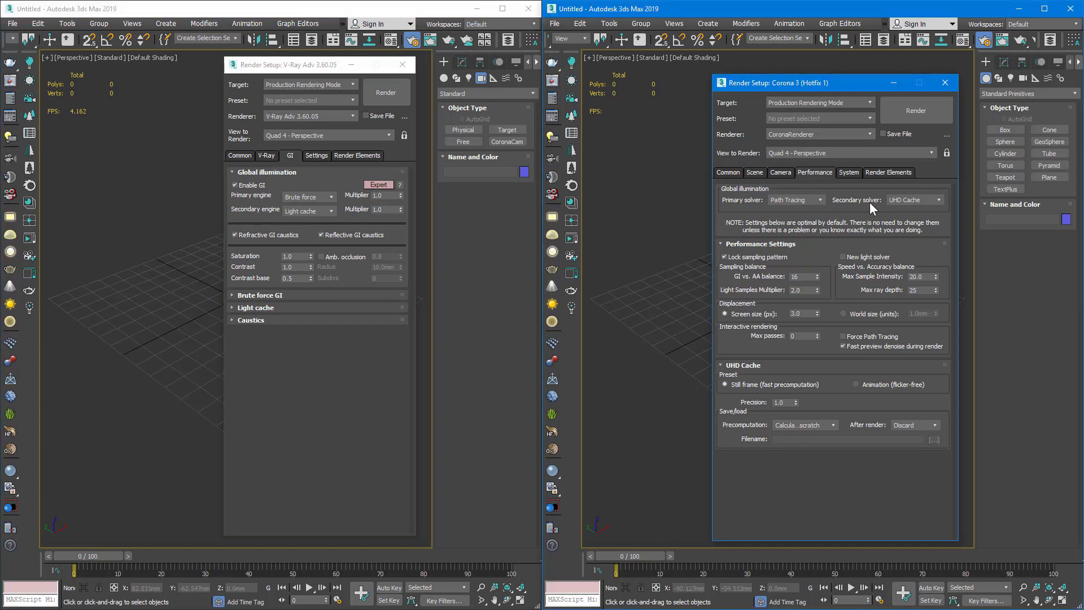
pyautogui.click(275, 384)
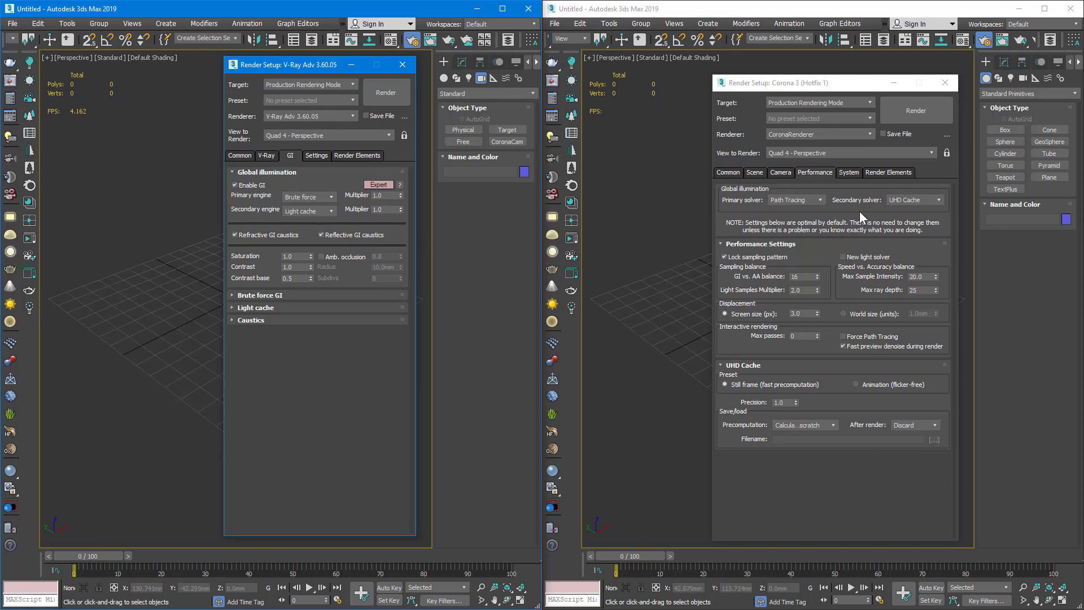
pyautogui.click(811, 499)
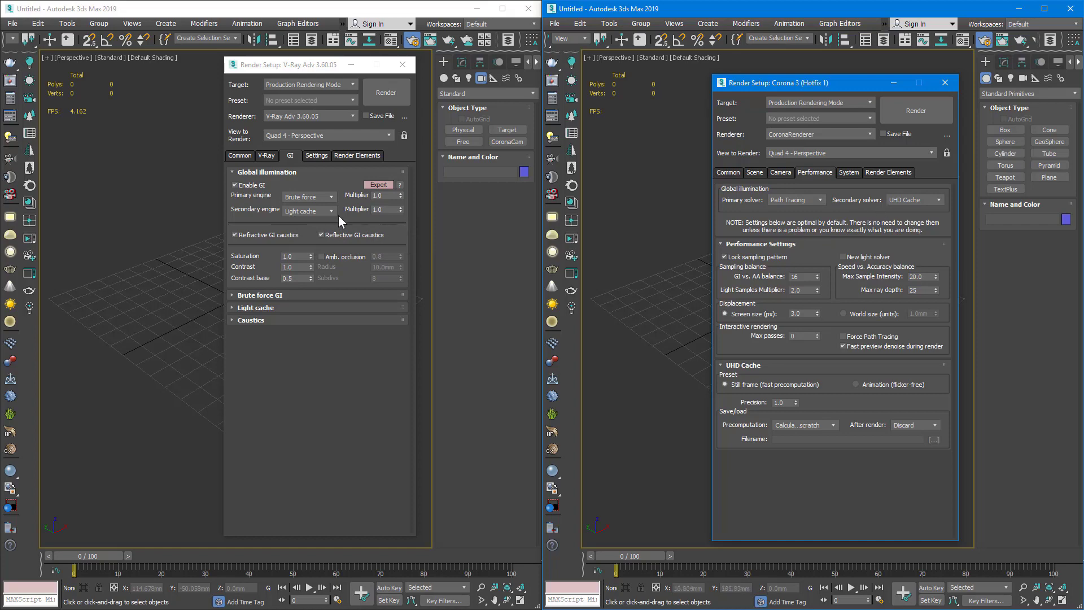
pyautogui.moveTo(917, 202)
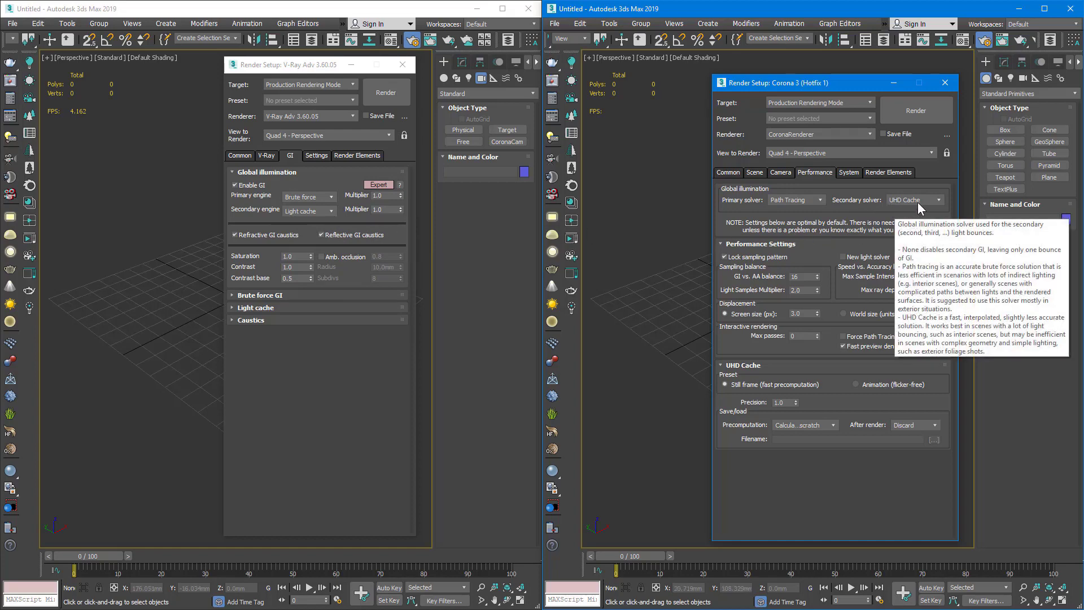
pyautogui.click(917, 200)
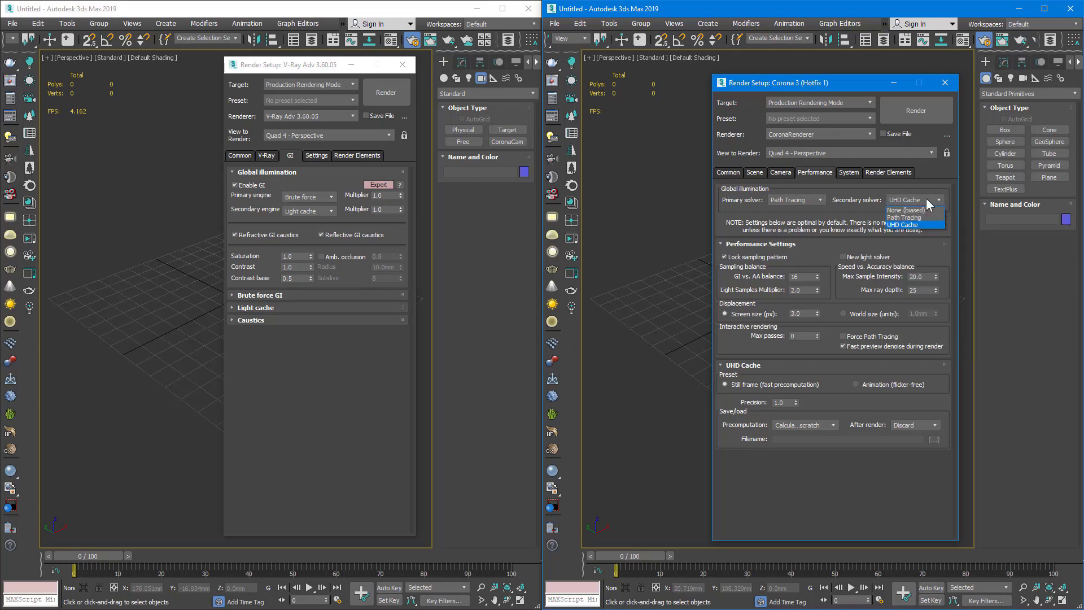
pyautogui.click(925, 199)
pyautogui.click(802, 201)
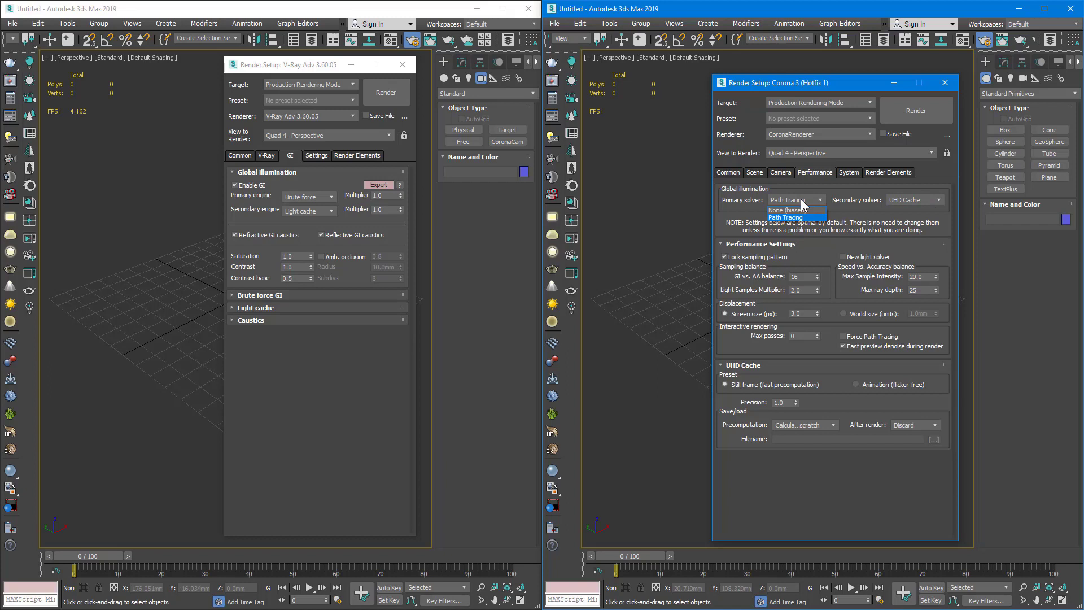
pyautogui.click(803, 202)
pyautogui.click(927, 199)
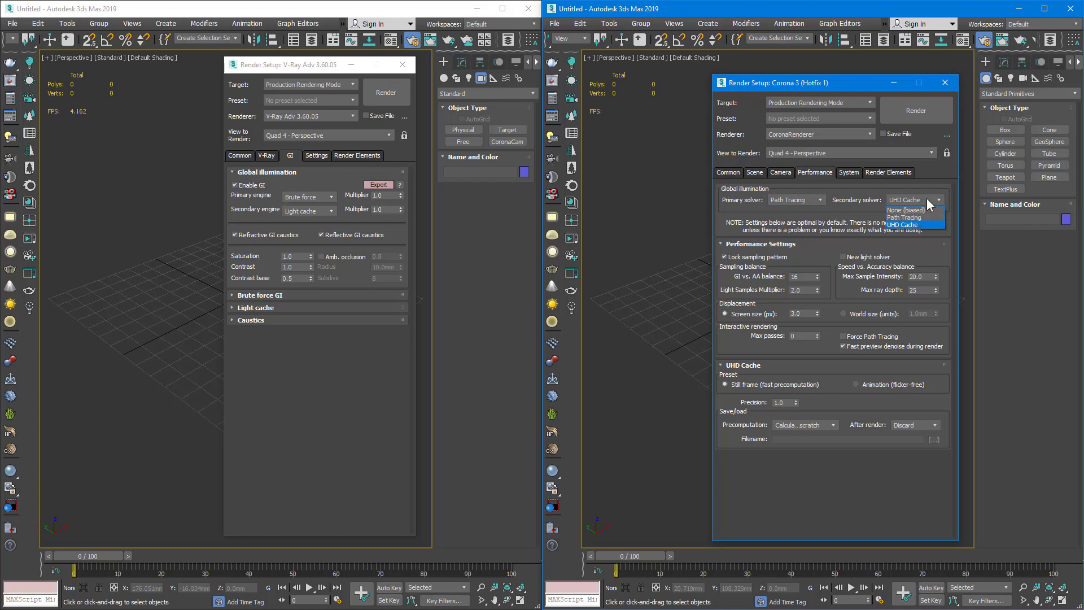
pyautogui.click(927, 199)
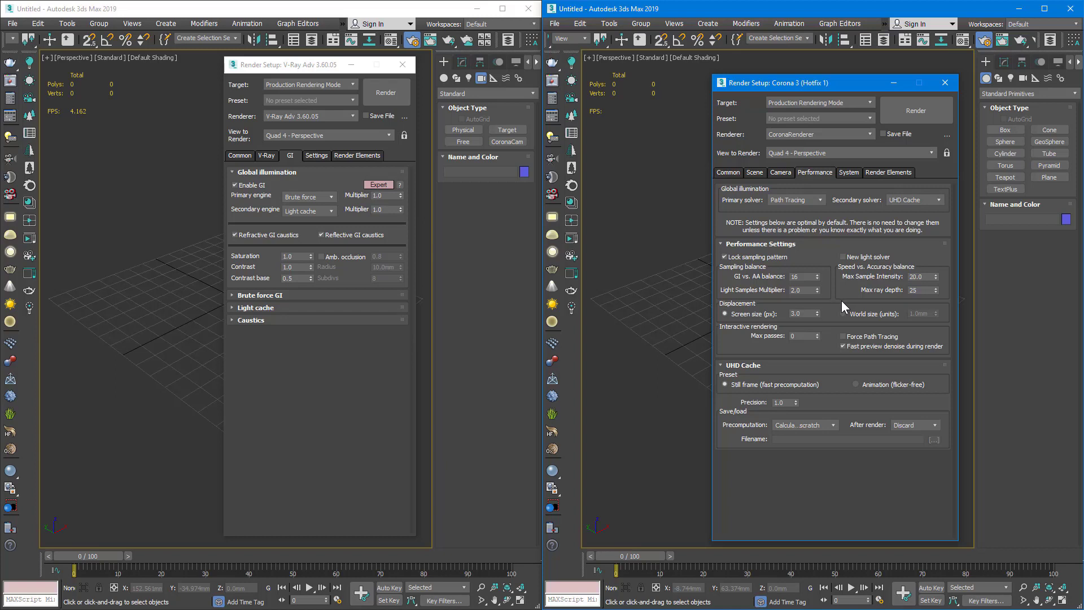
# Set V-Ray's primary GI engine to Irradiance map and expand all rollouts of the GI settings.
pyautogui.click(330, 196)
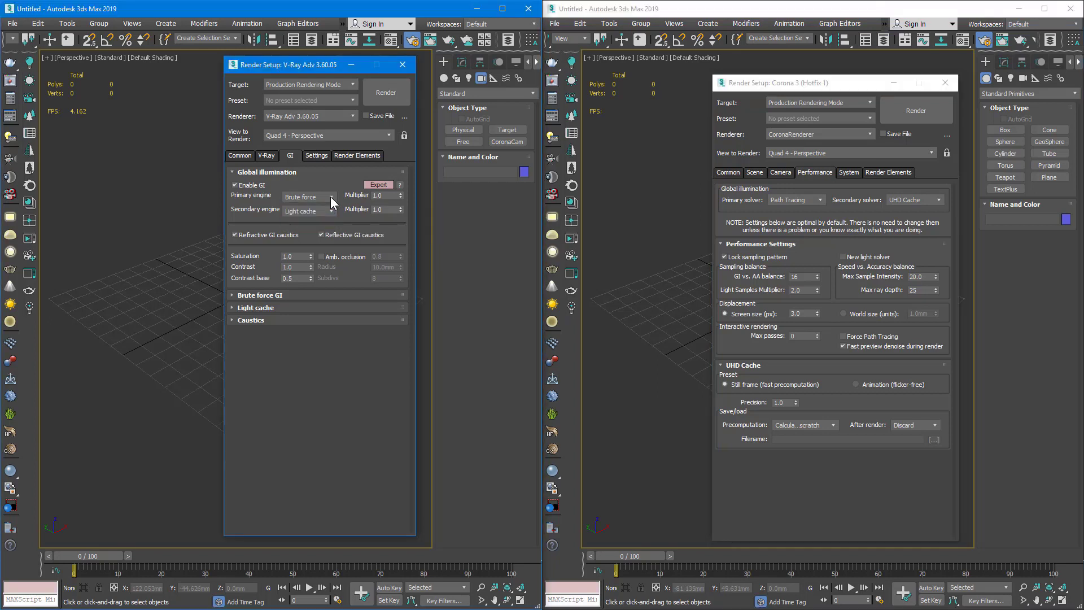
pyautogui.click(305, 208)
pyautogui.rightClick(309, 232)
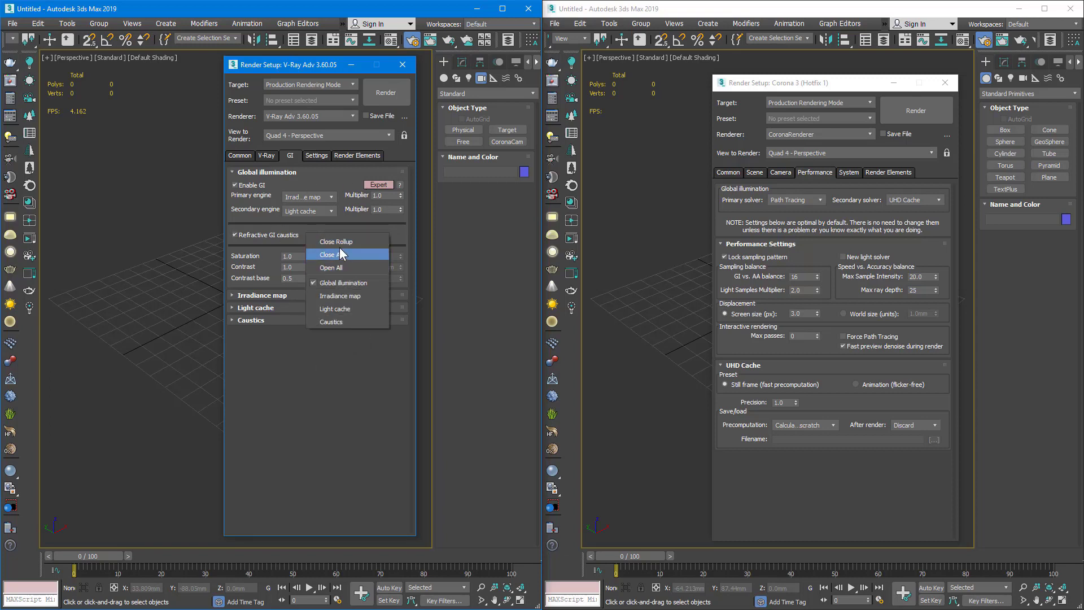
pyautogui.click(345, 267)
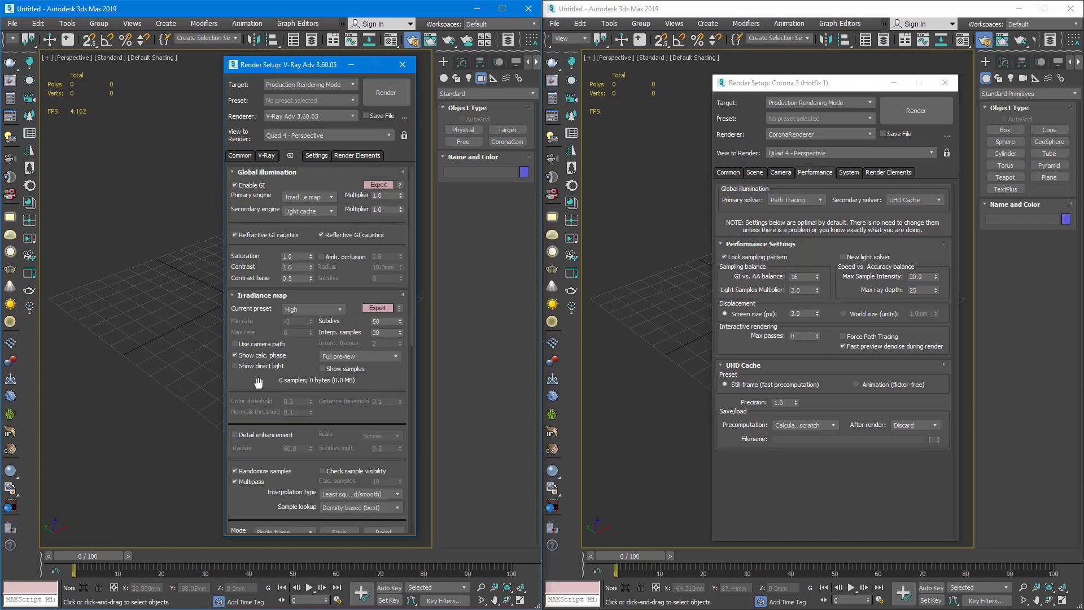
pyautogui.scroll(-5, 258, 383)
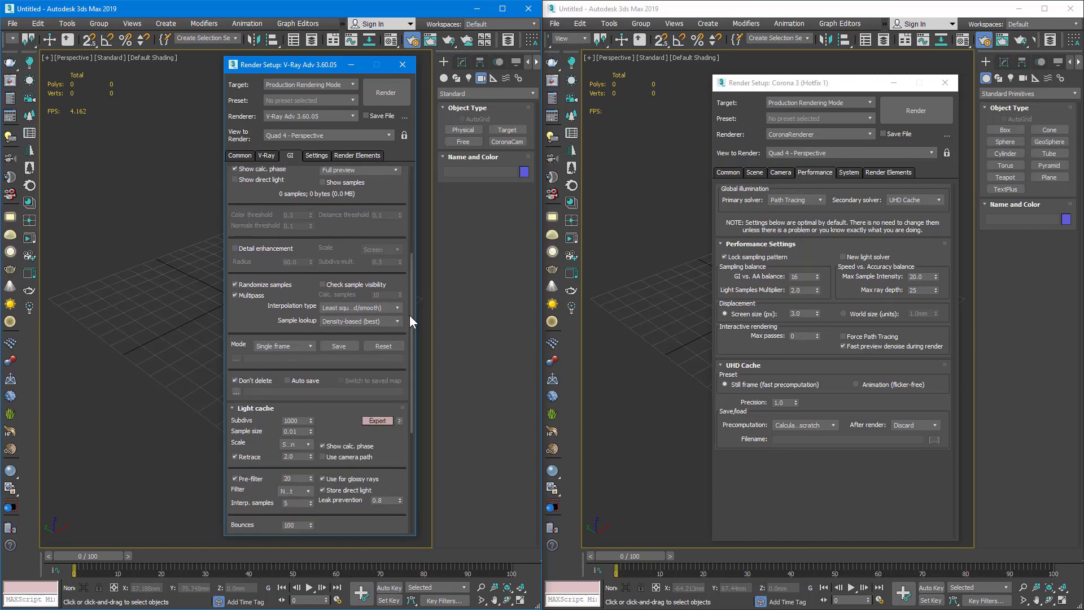
pyautogui.moveTo(409, 315); pyautogui.dragTo(414, 215)
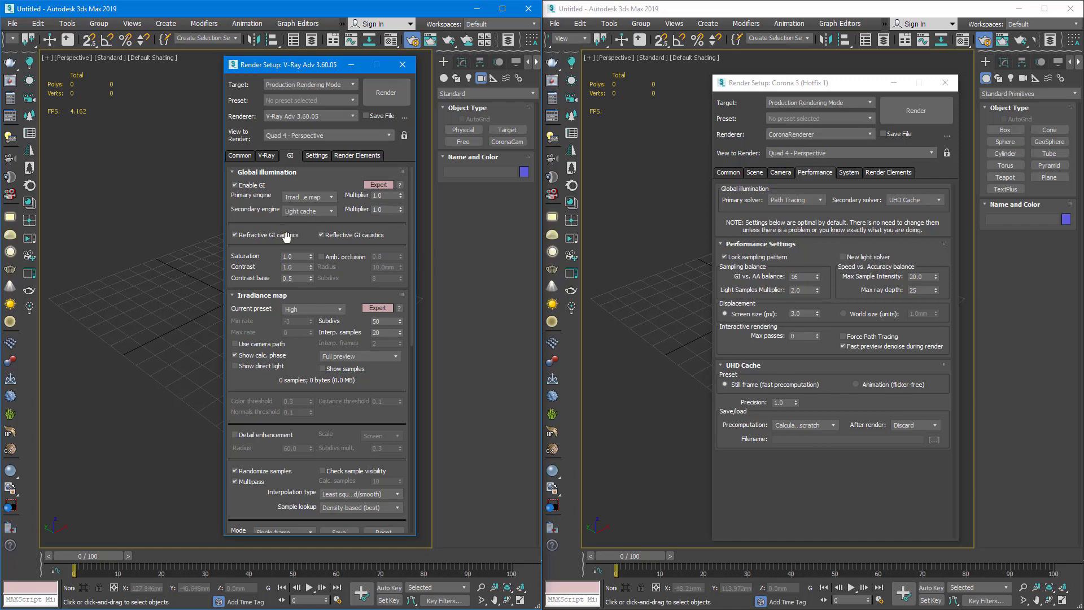
# Collapse the Global illumination and Light cache rollouts and set the irradiance map preset to Custom.
pyautogui.click(272, 171)
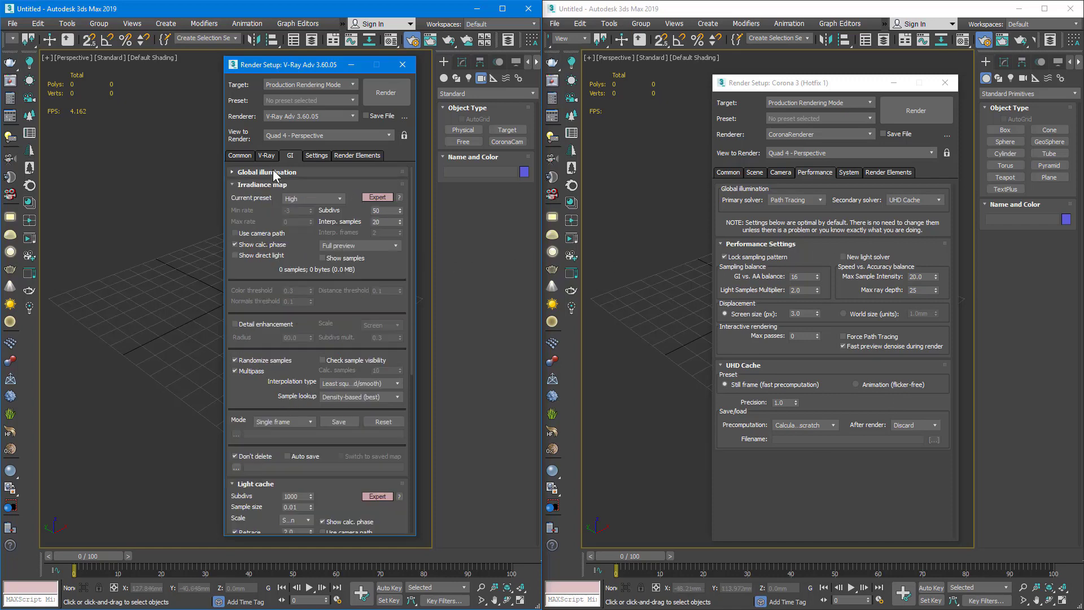
pyautogui.click(264, 484)
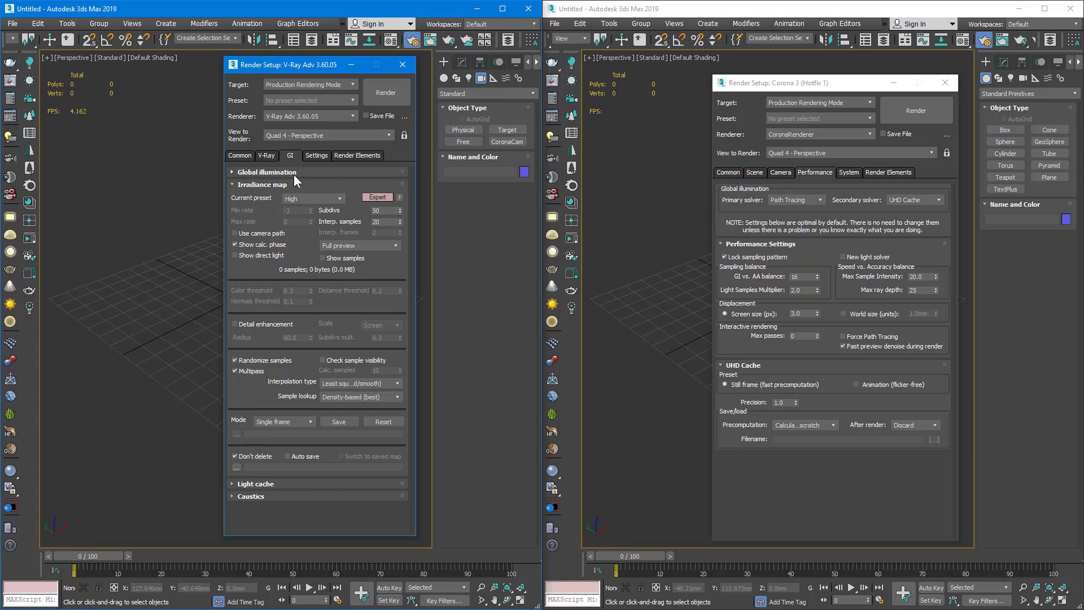
pyautogui.click(313, 199)
pyautogui.click(312, 209)
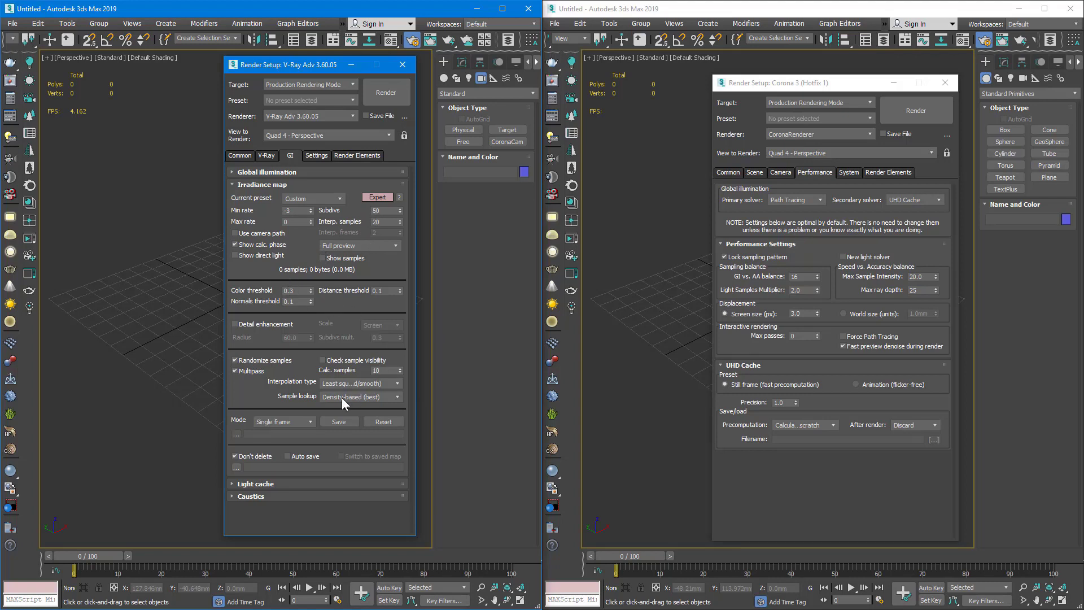
# Set the irradiance map mode to Animation (rendering) and enable Detail enhancement.
pyautogui.click(298, 423)
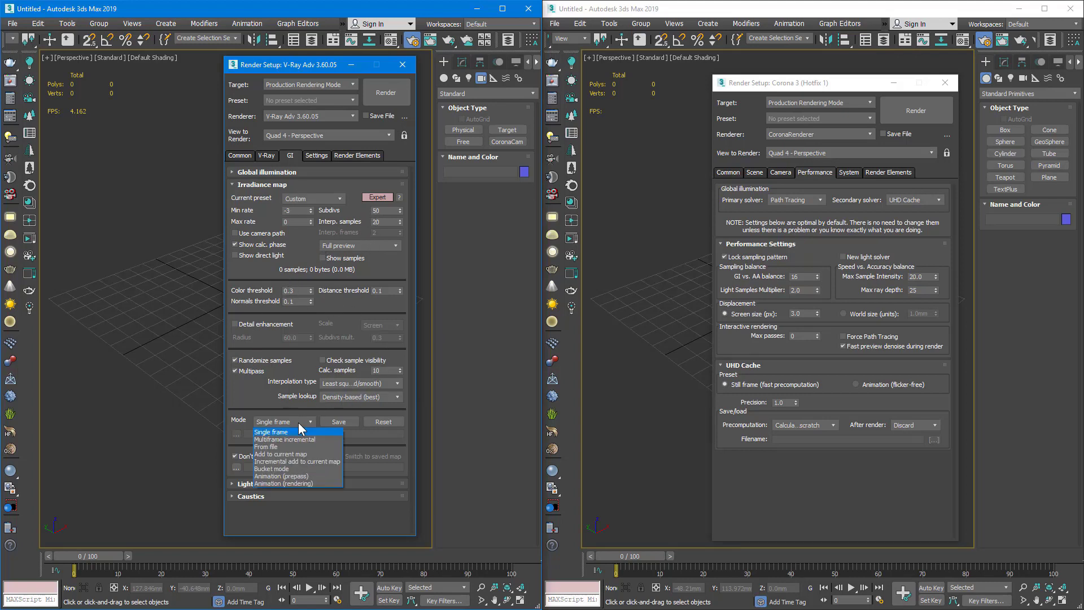
pyautogui.click(308, 484)
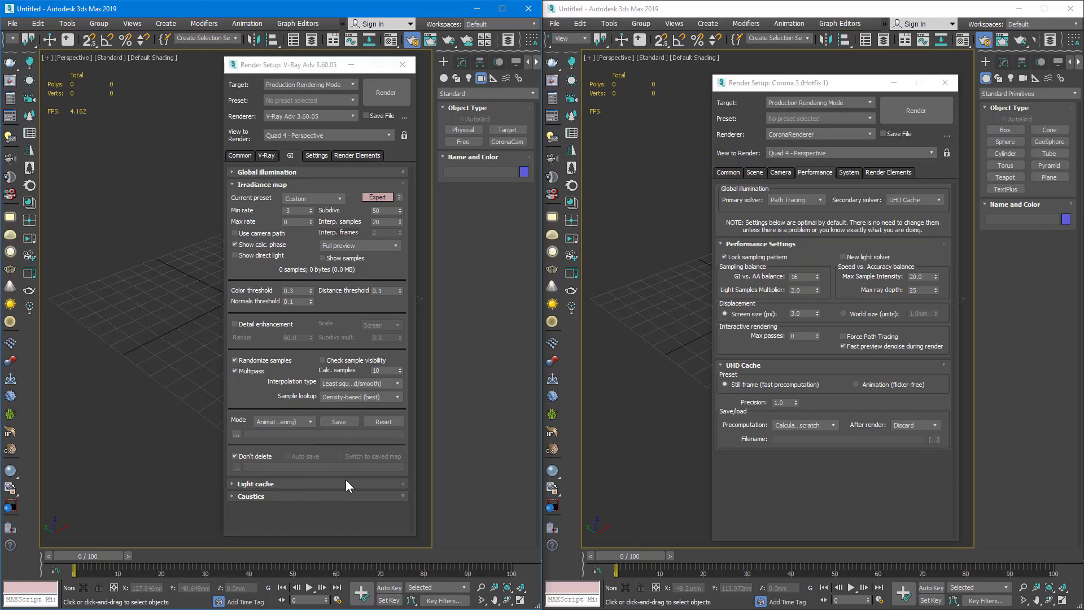
pyautogui.click(717, 360)
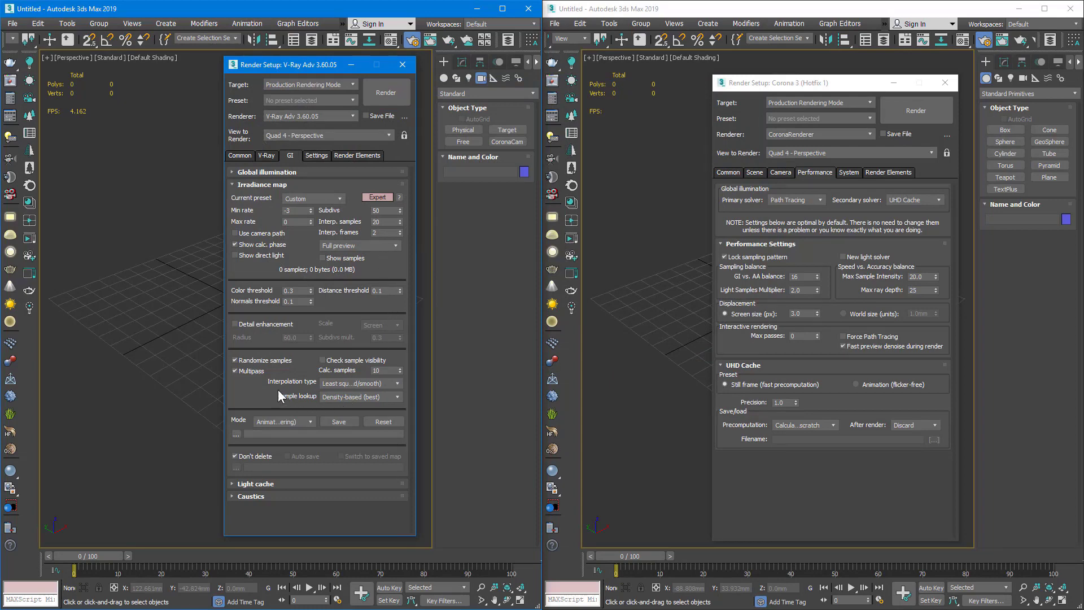
pyautogui.click(235, 324)
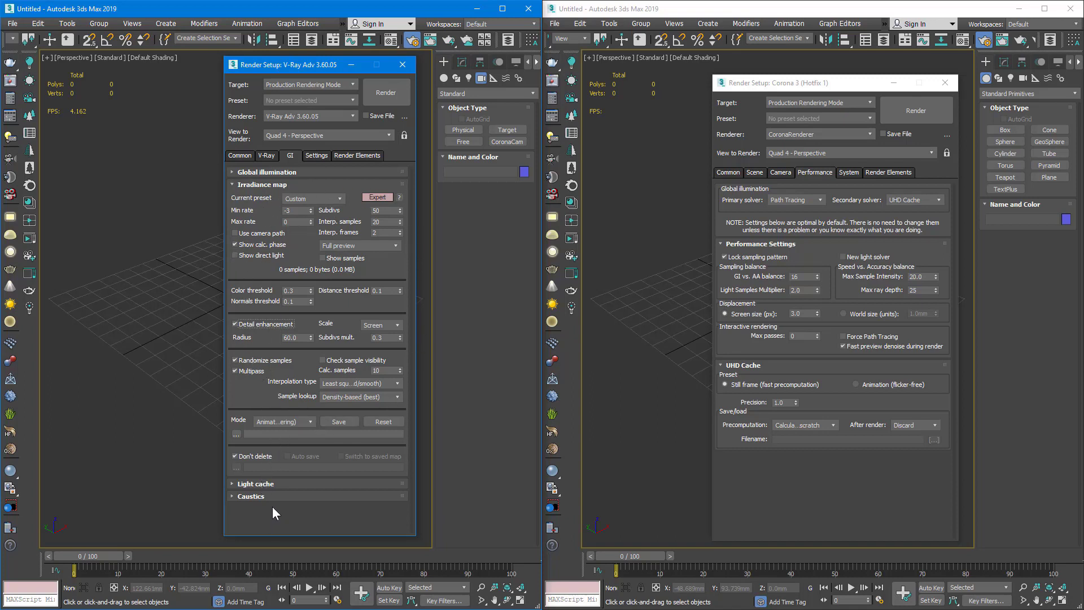
pyautogui.moveTo(340, 385)
# Examine the Min shading rate and the surrounding image sampler and filter settings in V-Ray's renderer options.
pyautogui.click(273, 154)
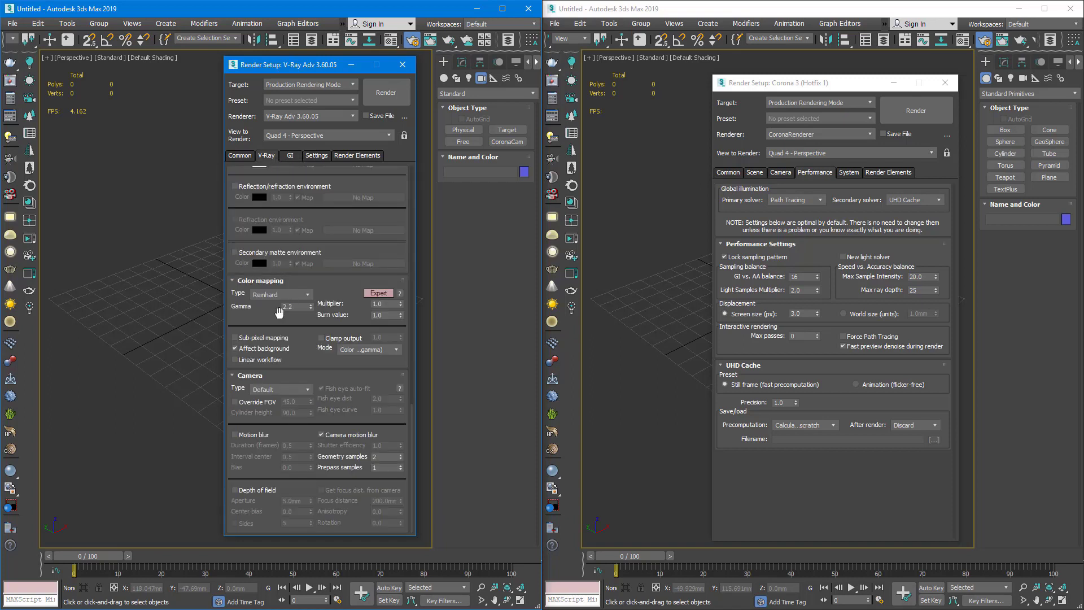
pyautogui.scroll(-3, 271, 324)
pyautogui.scroll(4, 271, 328)
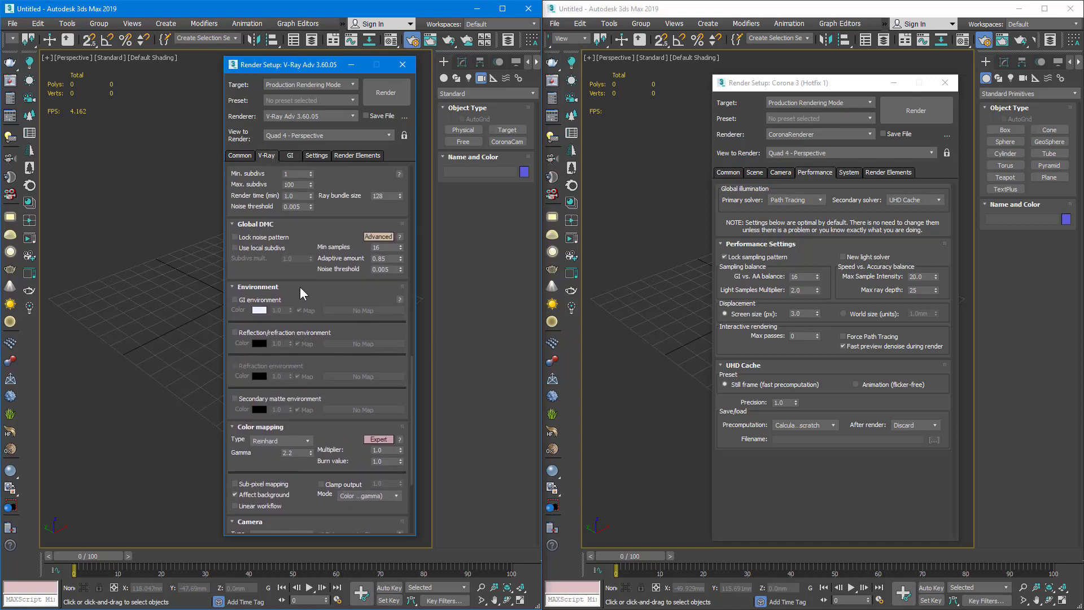
pyautogui.moveTo(301, 276); pyautogui.dragTo(306, 413)
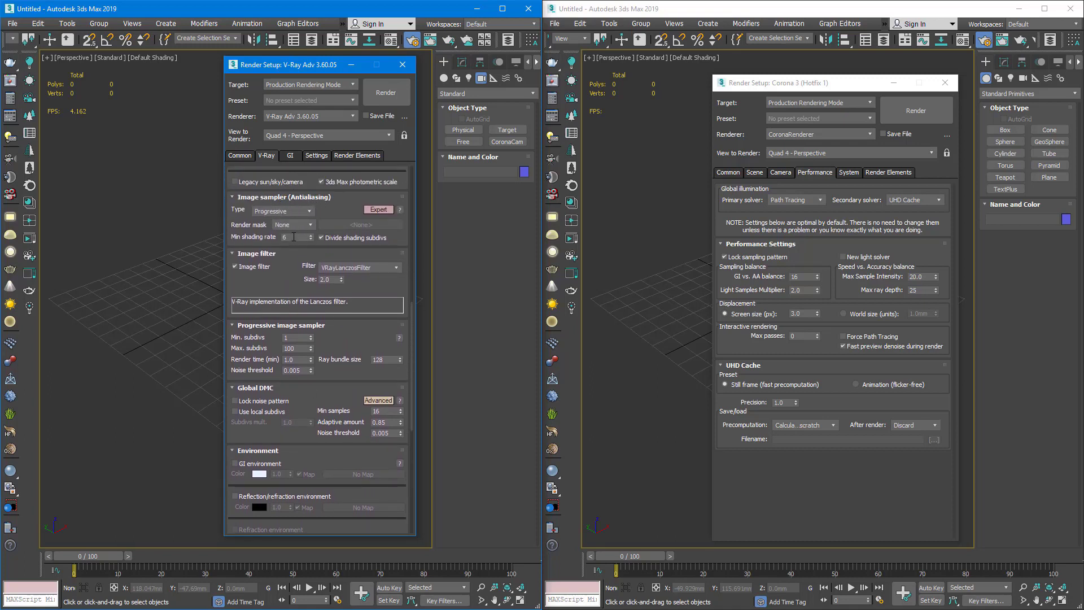
pyautogui.click(293, 238)
pyautogui.doubleClick(291, 238)
pyautogui.write('5')
pyautogui.press('Return')
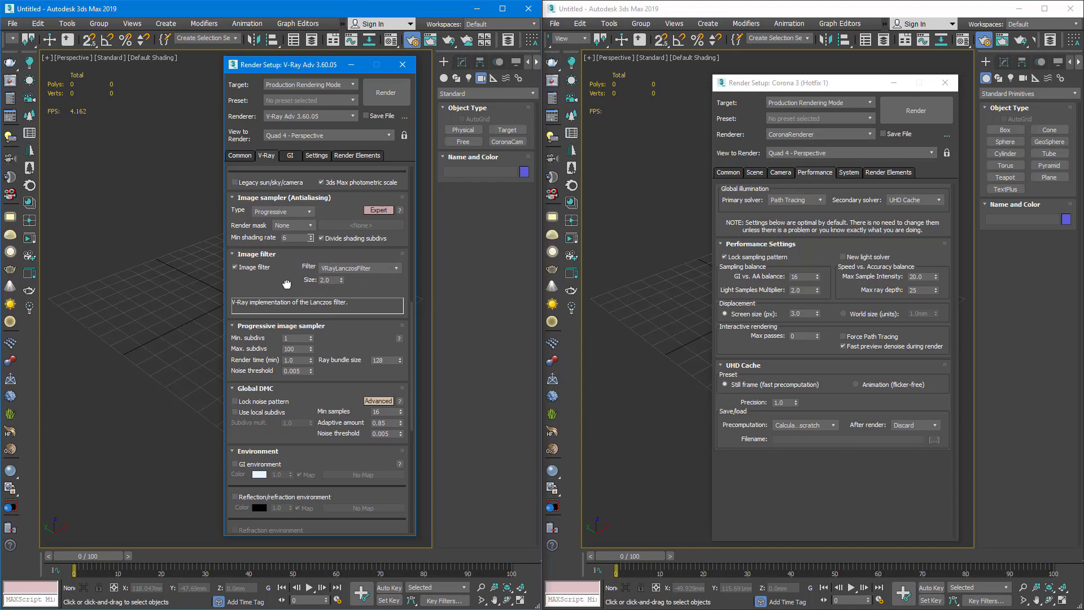
pyautogui.scroll(2, 281, 294)
pyautogui.scroll(-3, 276, 338)
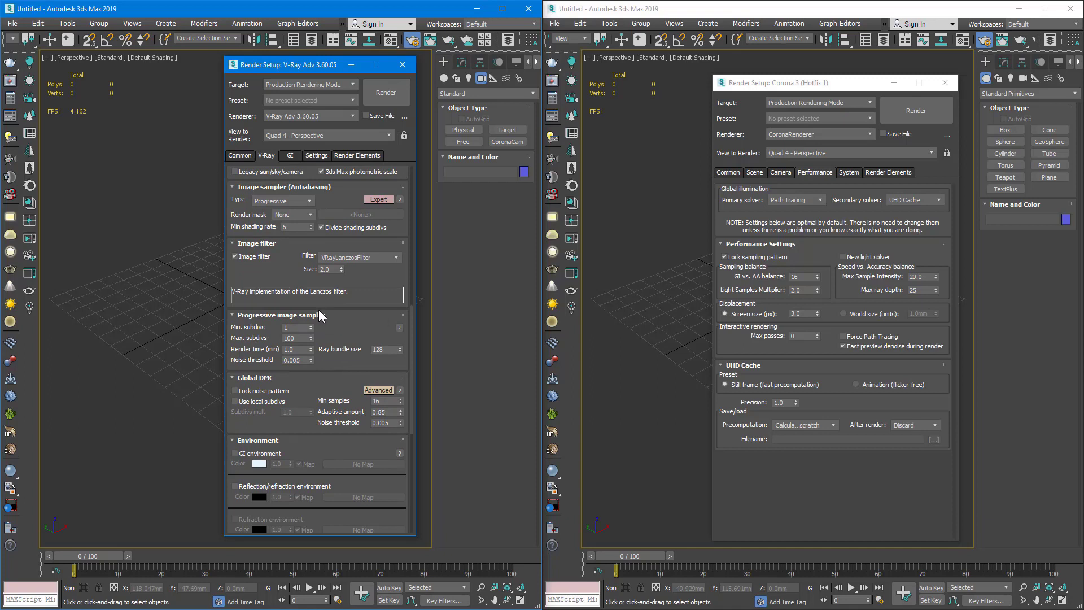
pyautogui.scroll(1, 280, 283)
pyautogui.moveTo(281, 284); pyautogui.dragTo(281, 281)
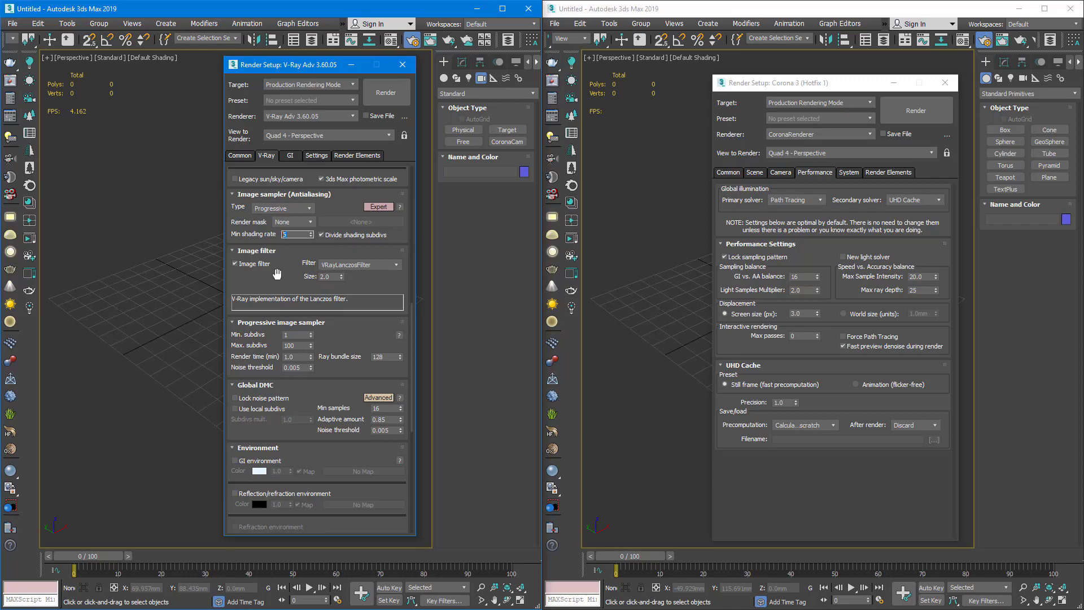
# Compare V-Ray's Min shading rate with Corona's GI vs. AA balance.
pyautogui.write('6')
pyautogui.doubleClick(289, 233)
pyautogui.write('5')
pyautogui.press('Return')
pyautogui.click(805, 276)
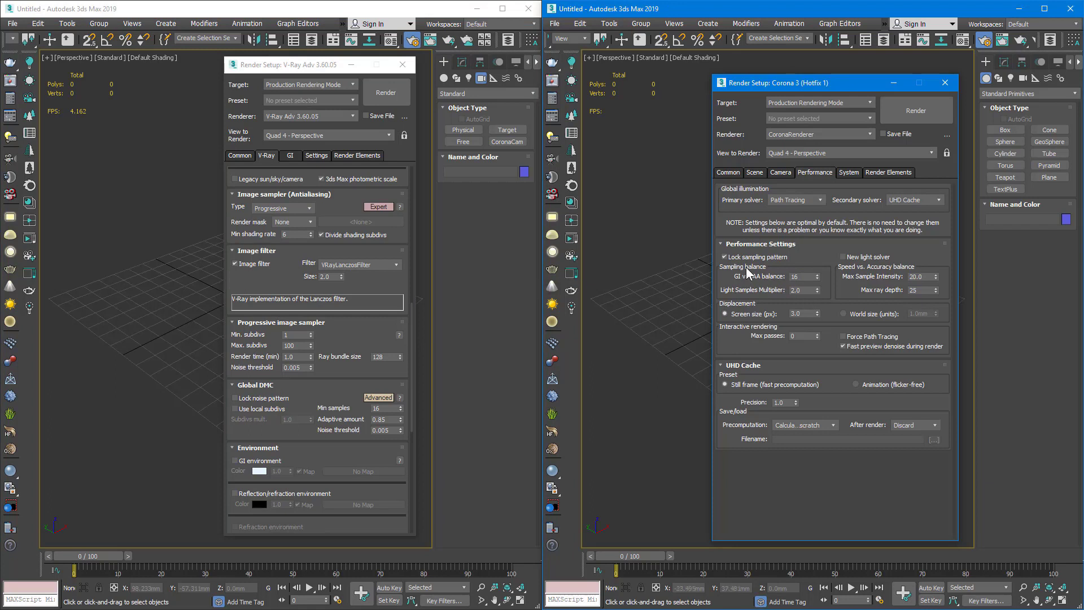
pyautogui.click(293, 236)
pyautogui.click(293, 236)
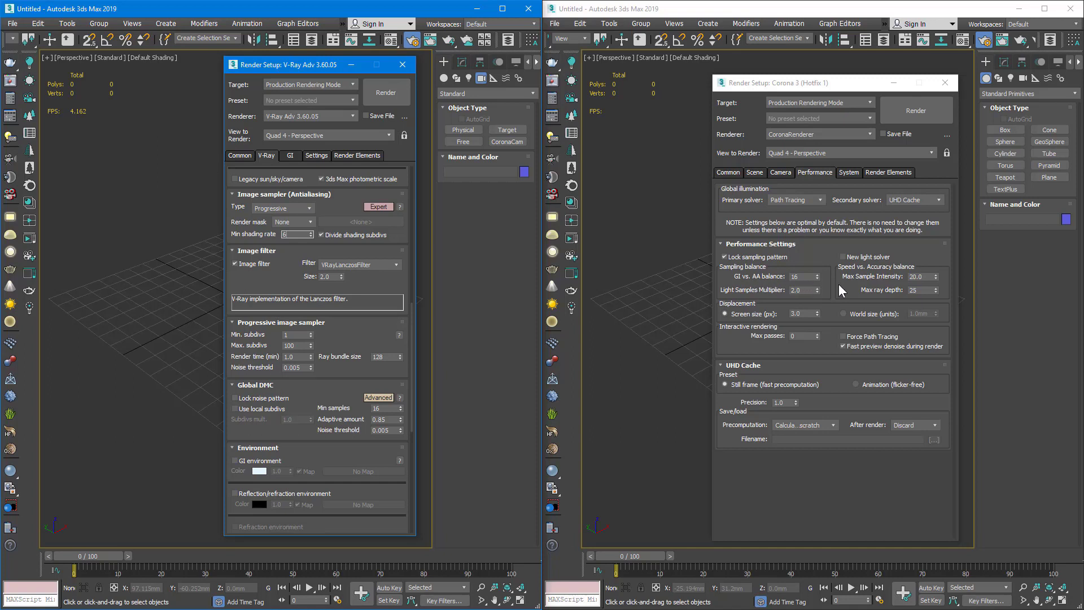
# Locate V-Ray's maximum ray intensity in the Global switches as the counterpart of Corona's Max Sample Intensity.
pyautogui.click(912, 276)
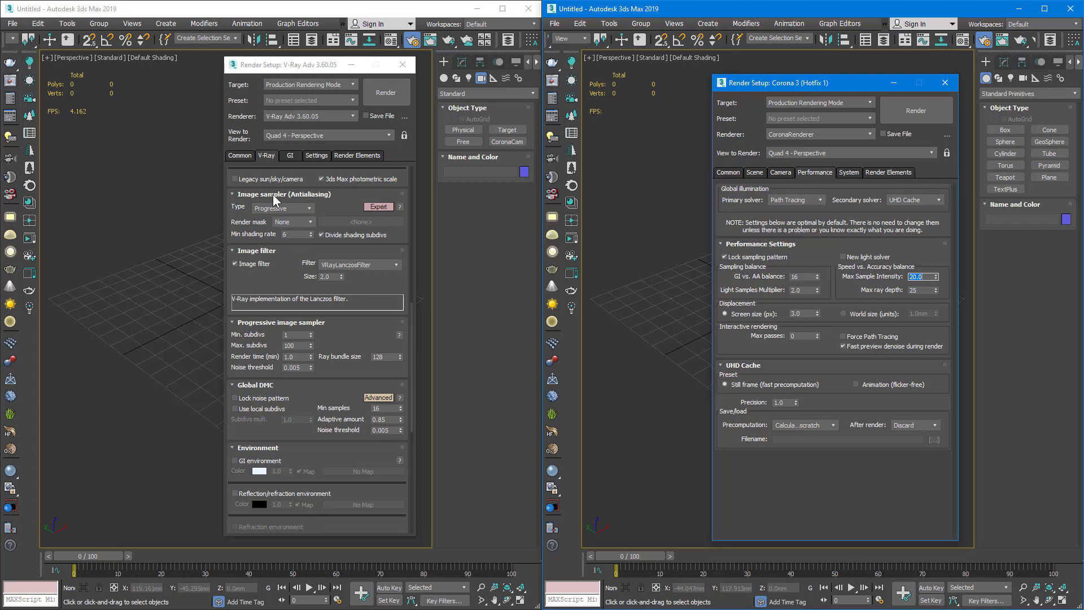
pyautogui.click(287, 296)
pyautogui.scroll(-3, 287, 298)
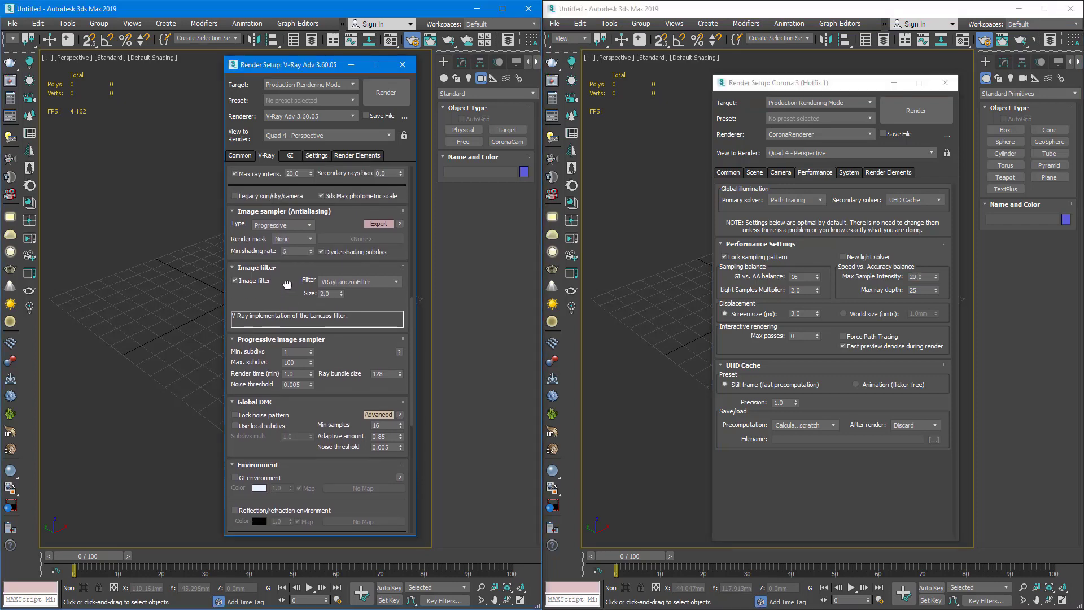
pyautogui.scroll(10, 286, 299)
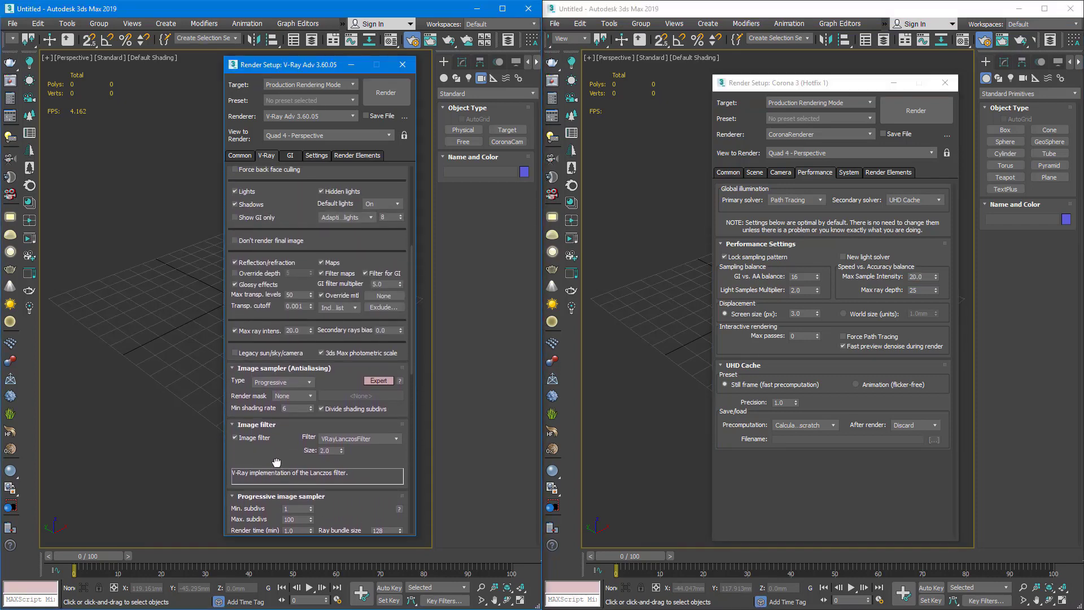
pyautogui.moveTo(281, 214); pyautogui.dragTo(288, 251)
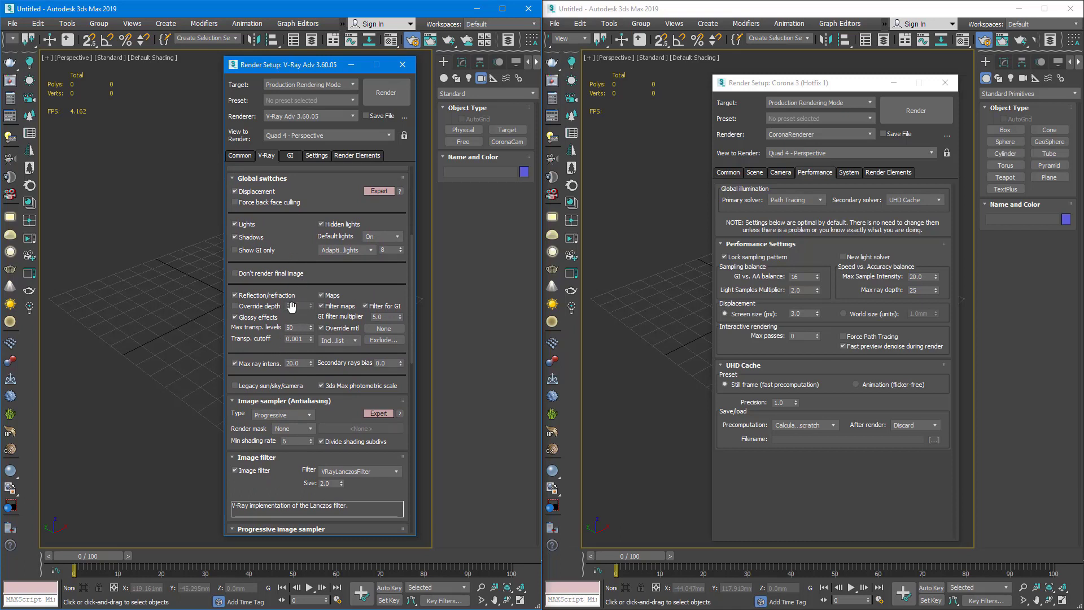
pyautogui.click(301, 366)
# Compare Corona's Max Sample Intensity value with V-Ray's maximum ray intensity value.
pyautogui.click(926, 277)
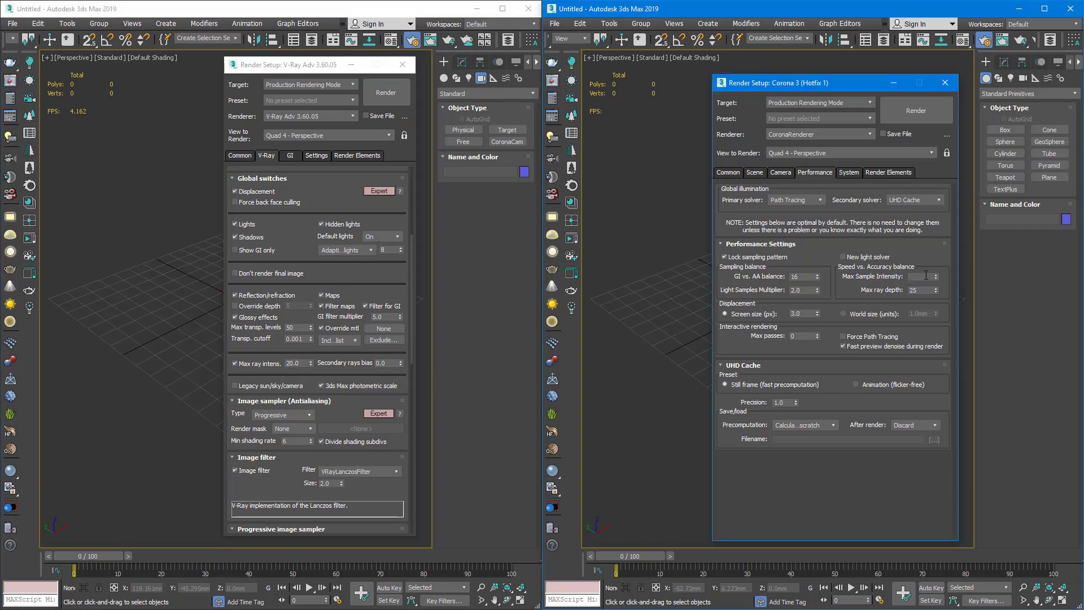
pyautogui.click(302, 366)
pyautogui.click(927, 275)
pyautogui.moveTo(926, 276); pyautogui.dragTo(909, 276)
pyautogui.click(922, 277)
pyautogui.doubleClick(923, 277)
pyautogui.click(300, 364)
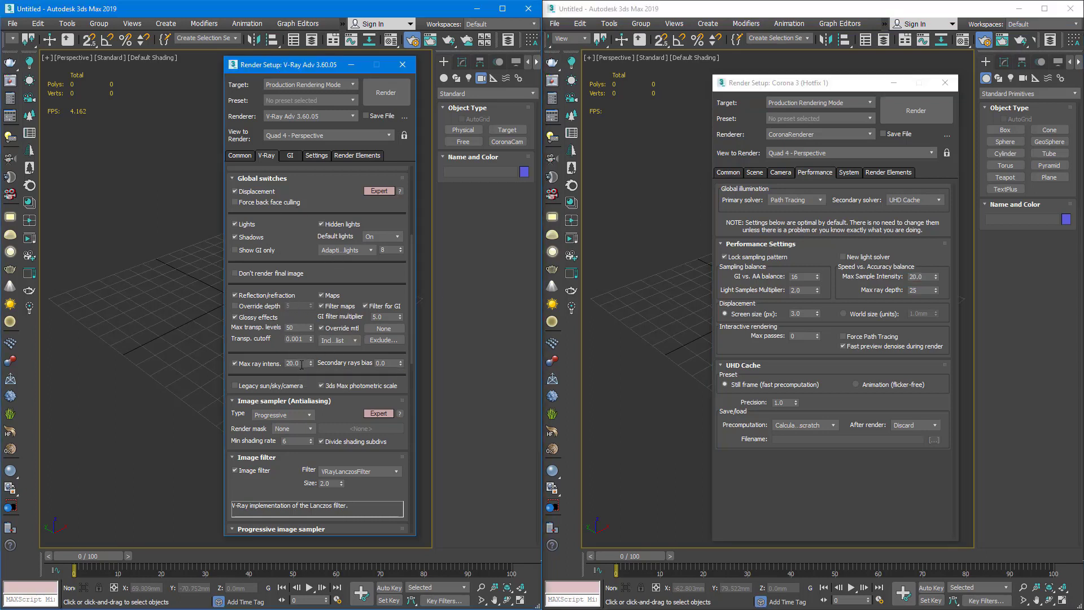
pyautogui.click(300, 364)
# Enable Override depth in V-Ray's Global switches as the counterpart of Corona's Max ray depth.
pyautogui.click(921, 290)
pyautogui.doubleClick(921, 290)
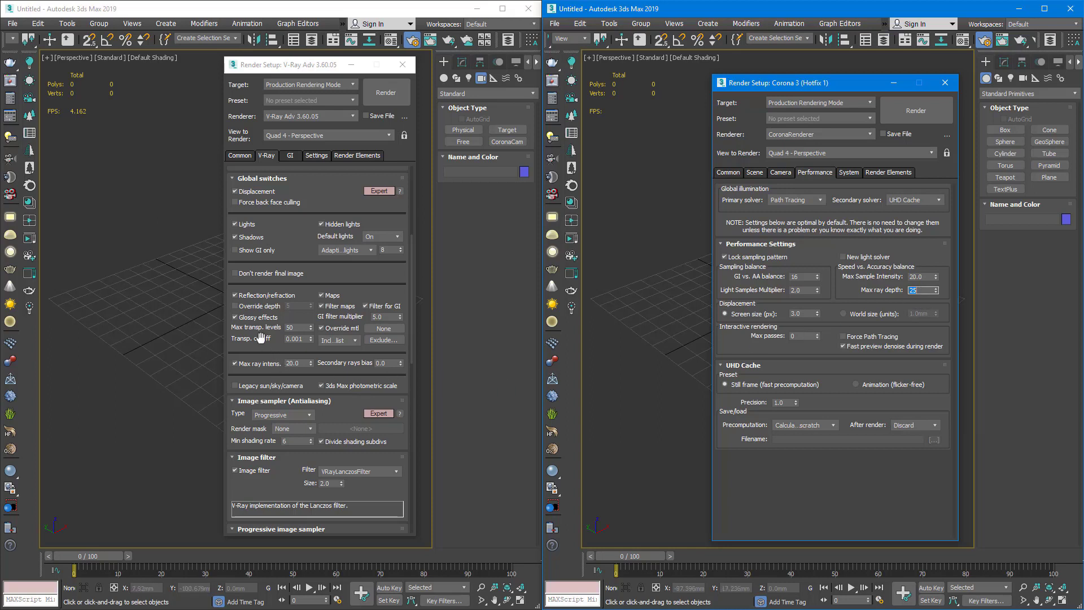
pyautogui.click(263, 306)
pyautogui.click(263, 306)
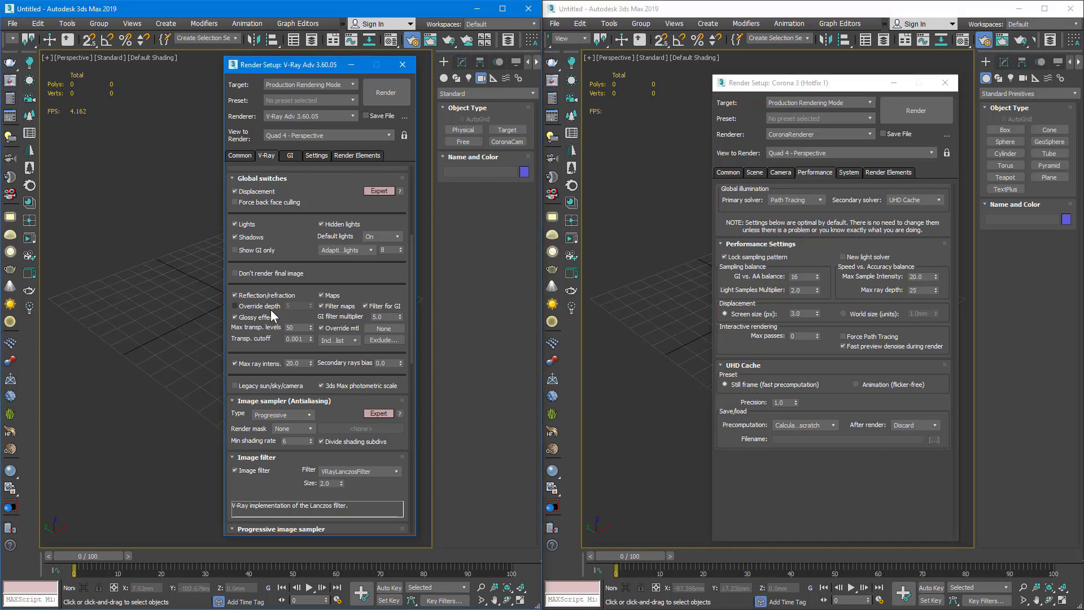
pyautogui.click(299, 306)
pyautogui.moveTo(262, 365)
pyautogui.click(294, 306)
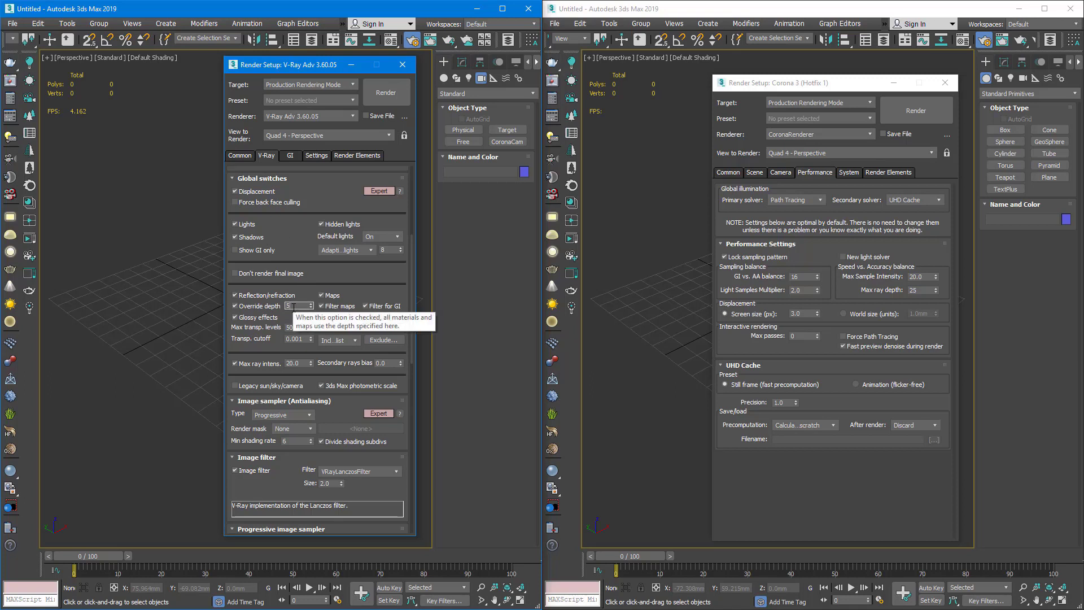
pyautogui.click(302, 232)
pyautogui.scroll(-1, 340, 276)
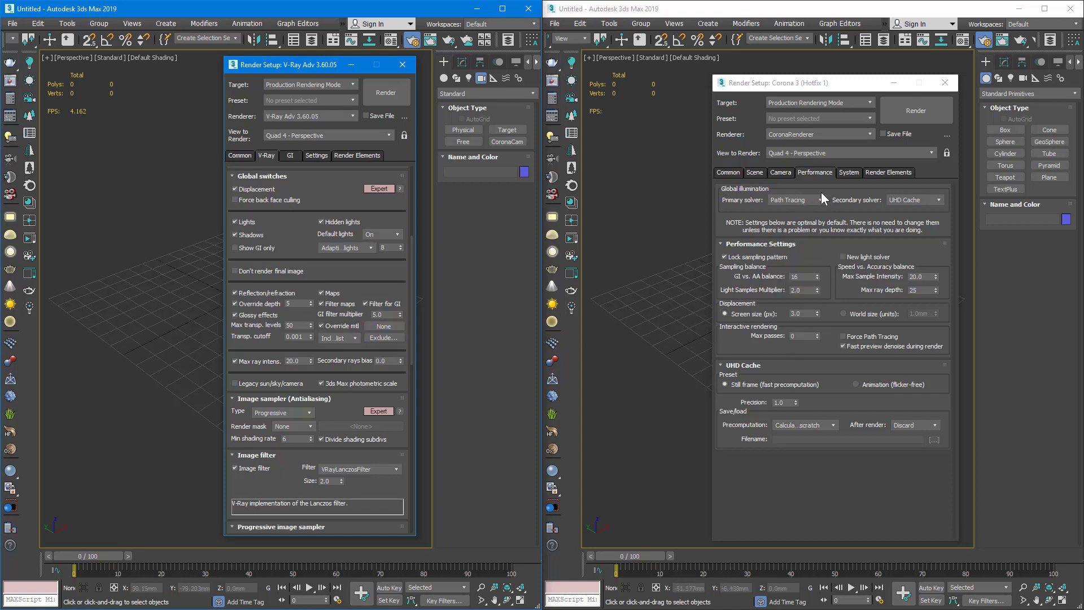
# Collapse V-Ray's Irradiance map and expand its Light cache settings for comparison with Corona's UHD Cache secondary solver.
pyautogui.click(916, 199)
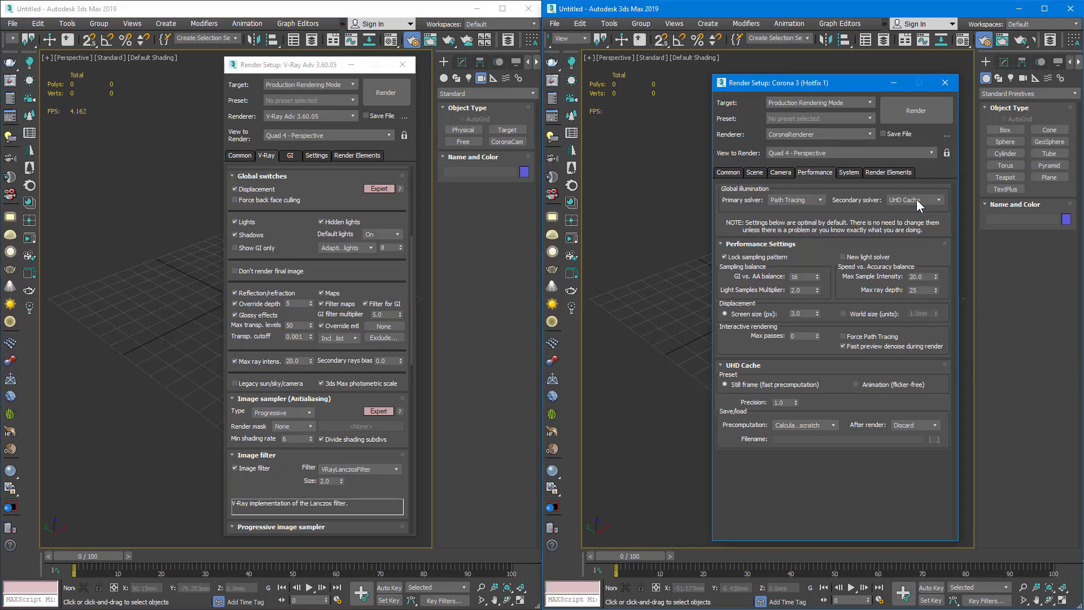
pyautogui.moveTo(393, 205); pyautogui.dragTo(333, 420)
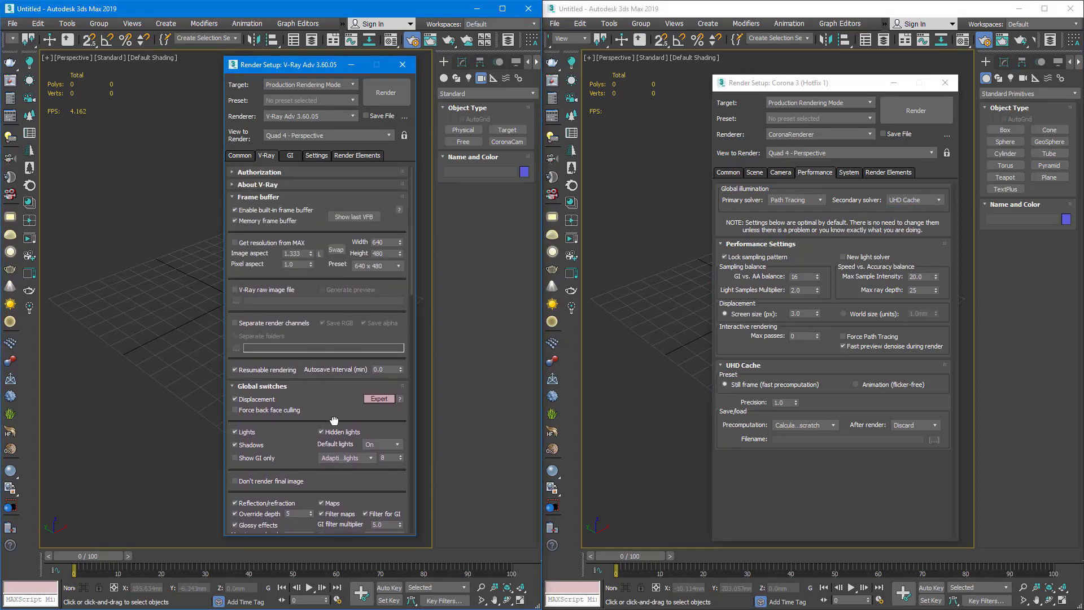
pyautogui.click(290, 156)
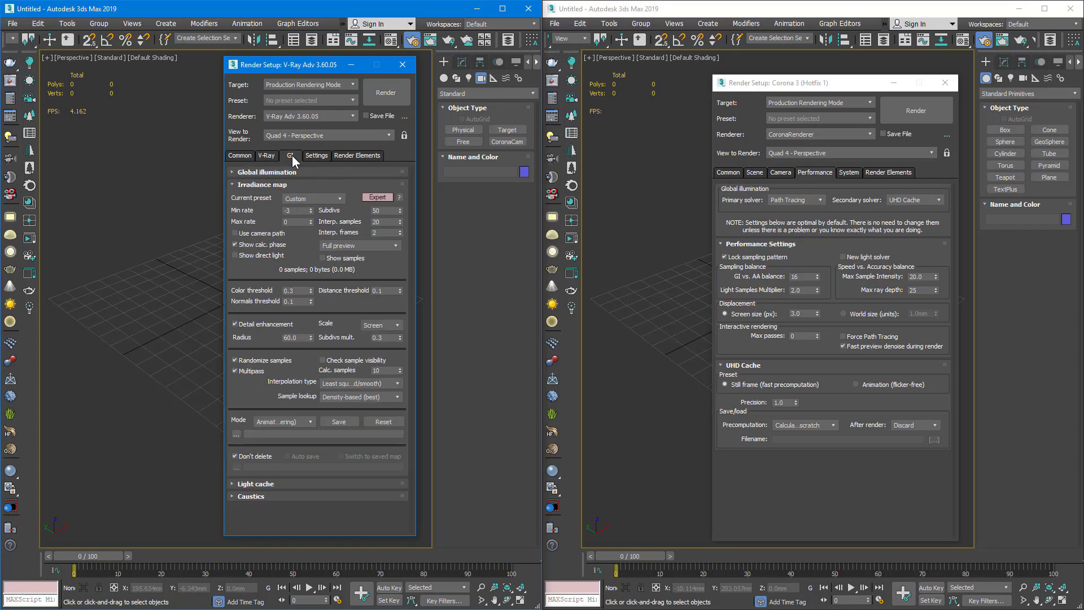
pyautogui.click(271, 184)
pyautogui.click(269, 196)
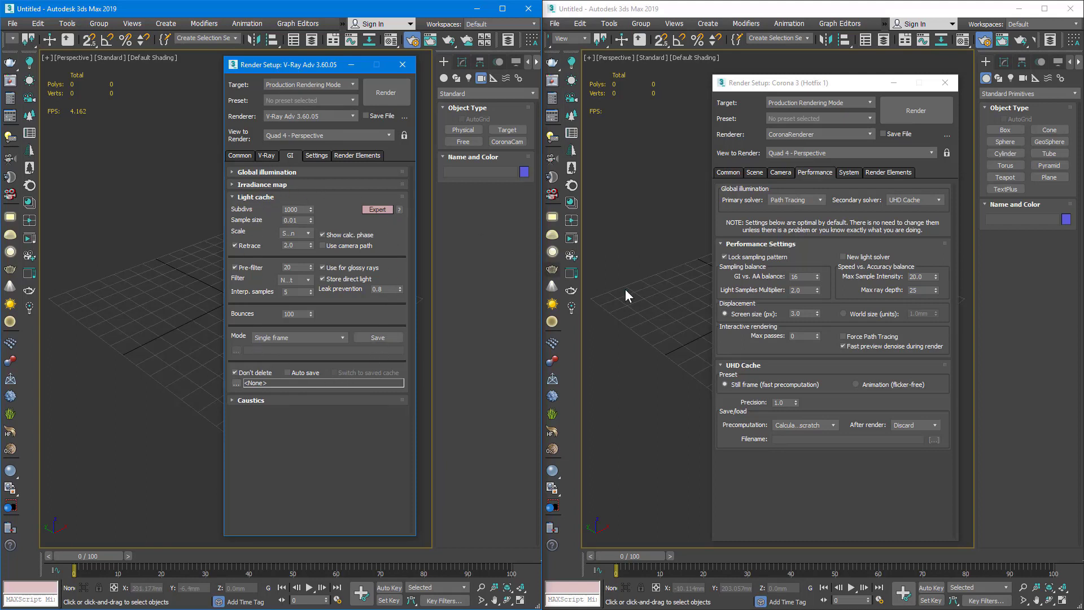
# Collapse Corona's Performance Settings and examine the UHD Cache Precision value against V-Ray's Light cache settings.
pyautogui.click(738, 245)
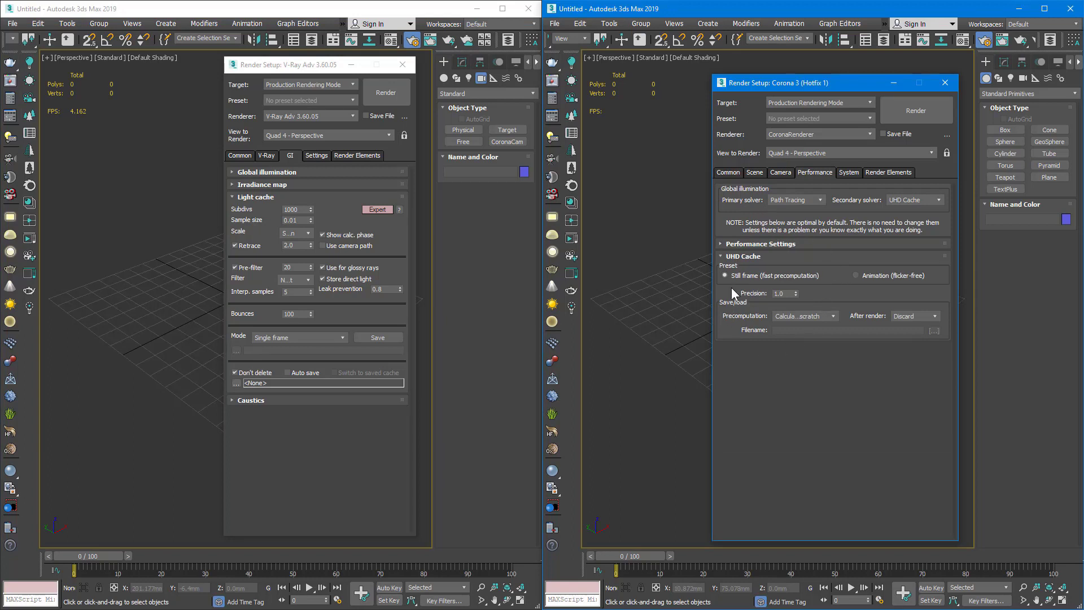
pyautogui.doubleClick(782, 293)
pyautogui.click(797, 417)
pyautogui.moveTo(812, 83); pyautogui.dragTo(806, 83)
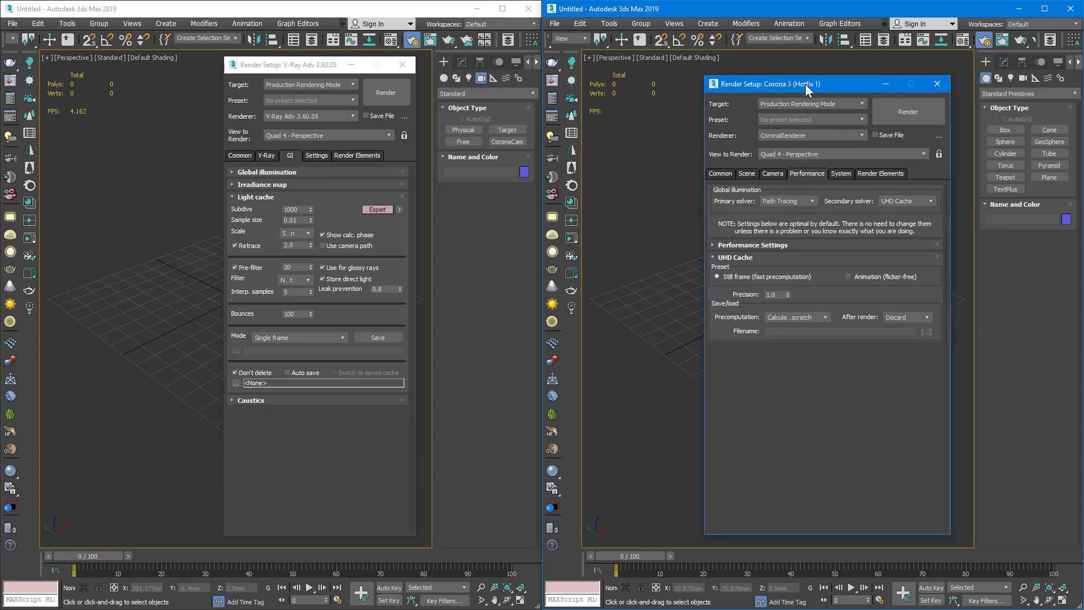
pyautogui.doubleClick(779, 294)
pyautogui.press('Return')
pyautogui.moveTo(779, 295); pyautogui.dragTo(757, 294)
pyautogui.click(772, 384)
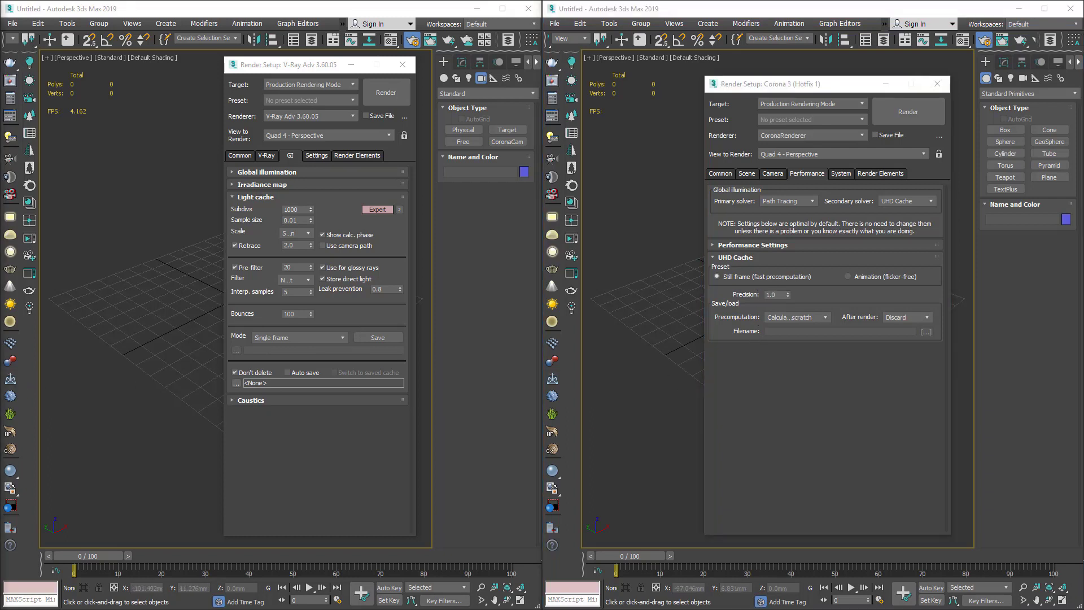
pyautogui.click(378, 480)
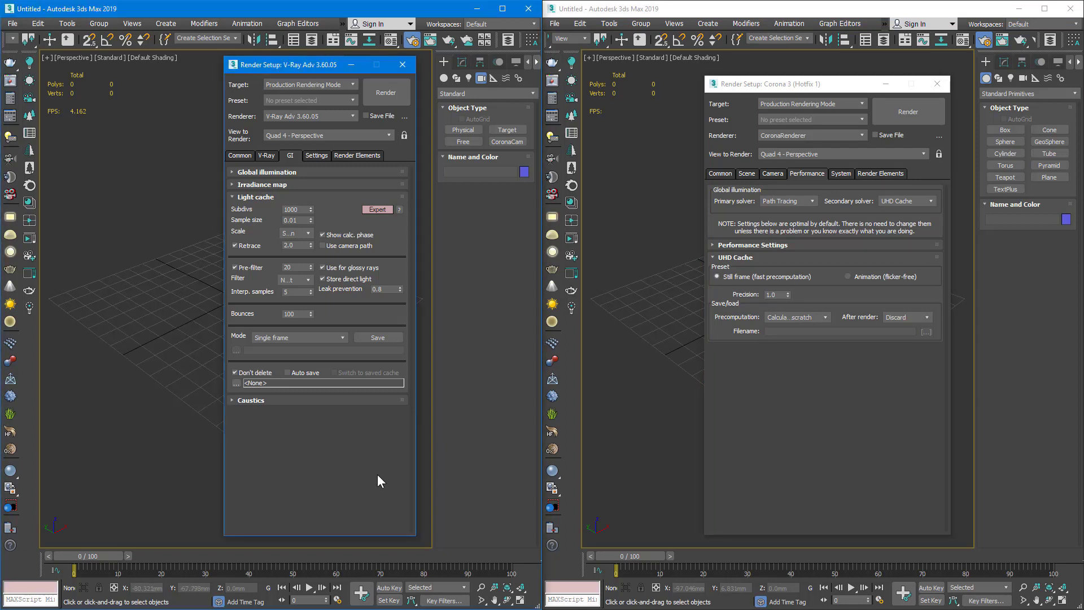
pyautogui.click(736, 457)
pyautogui.click(286, 449)
pyautogui.click(820, 442)
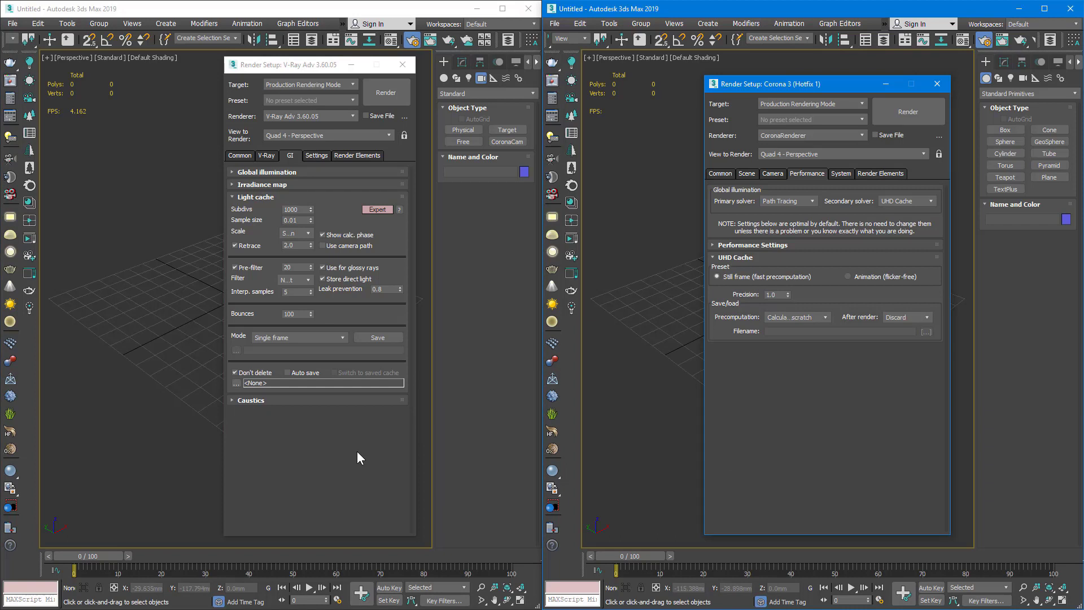
# Collapse V-Ray's Light cache and locate the Displacement option in V-Ray's Global switches and Corona's Common Parameters.
pyautogui.click(256, 196)
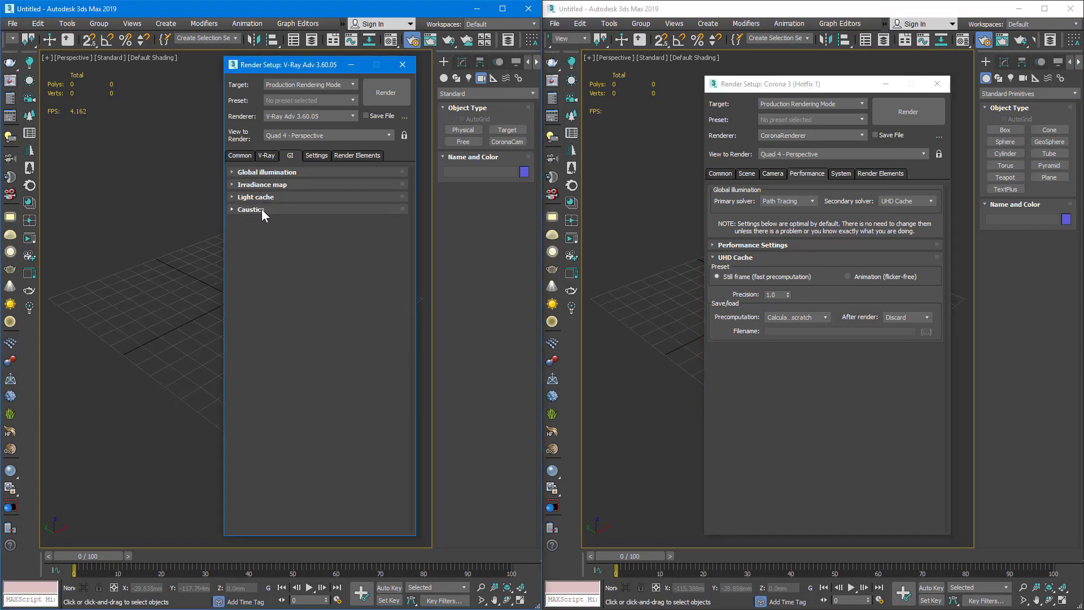
pyautogui.click(755, 195)
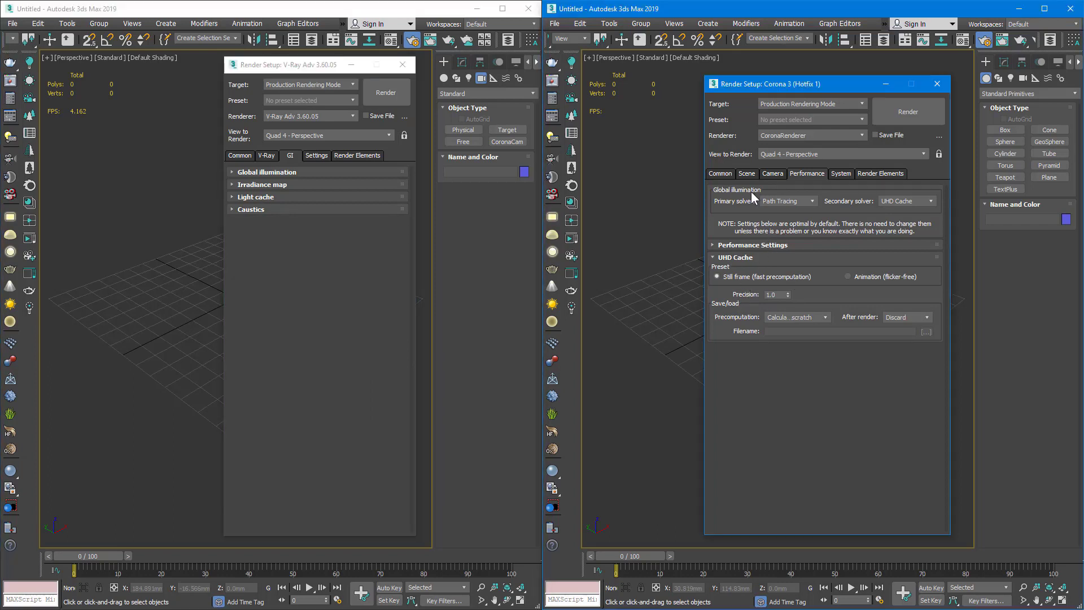
pyautogui.click(270, 155)
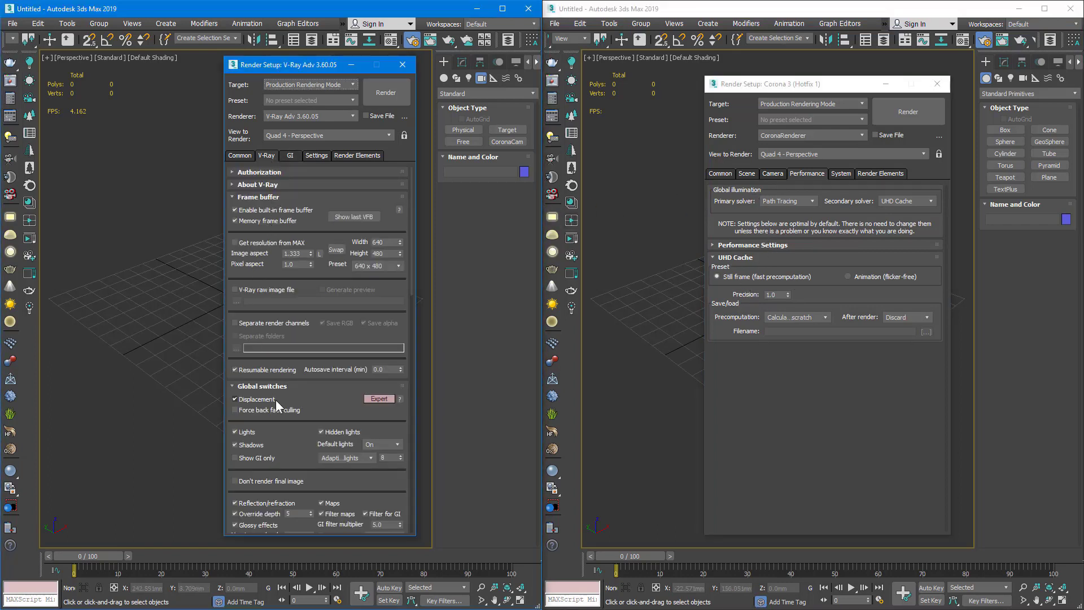
pyautogui.click(722, 174)
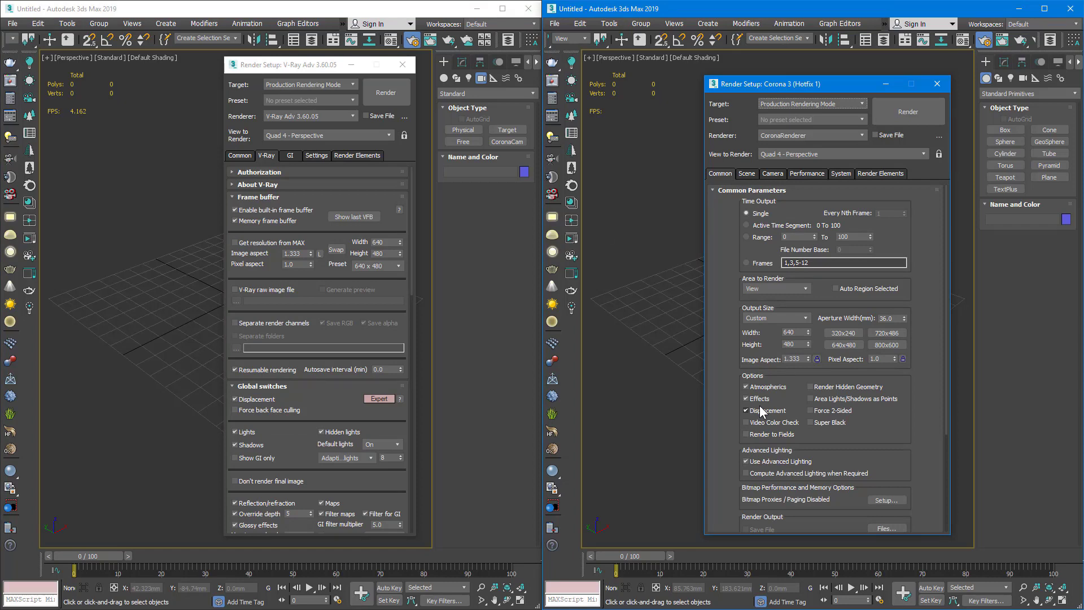
# Expand V-Ray's Default displacement settings and examine the Edge length value.
pyautogui.click(310, 157)
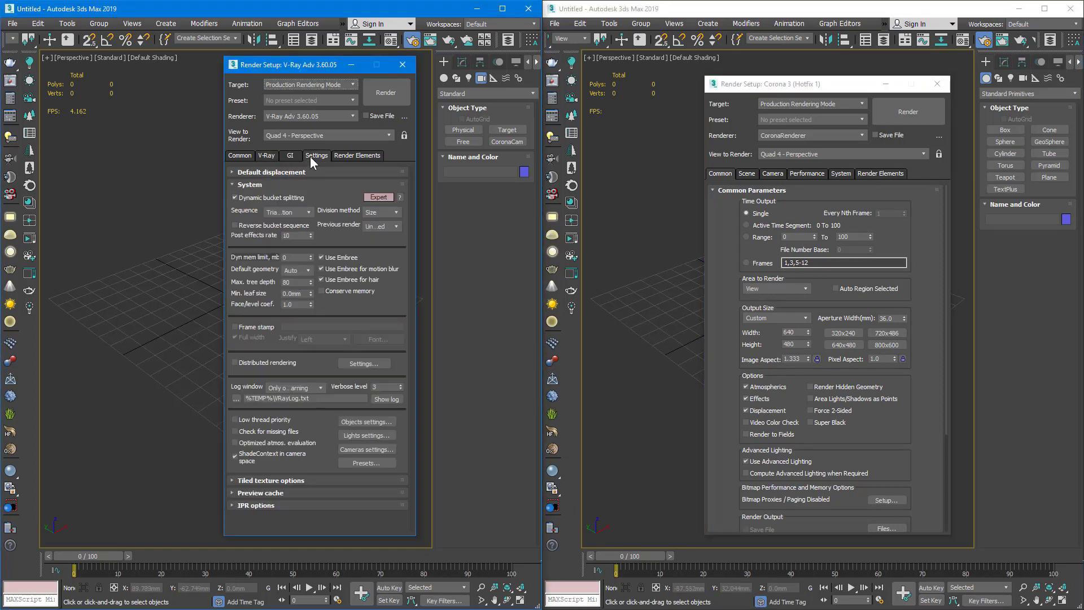
pyautogui.click(293, 172)
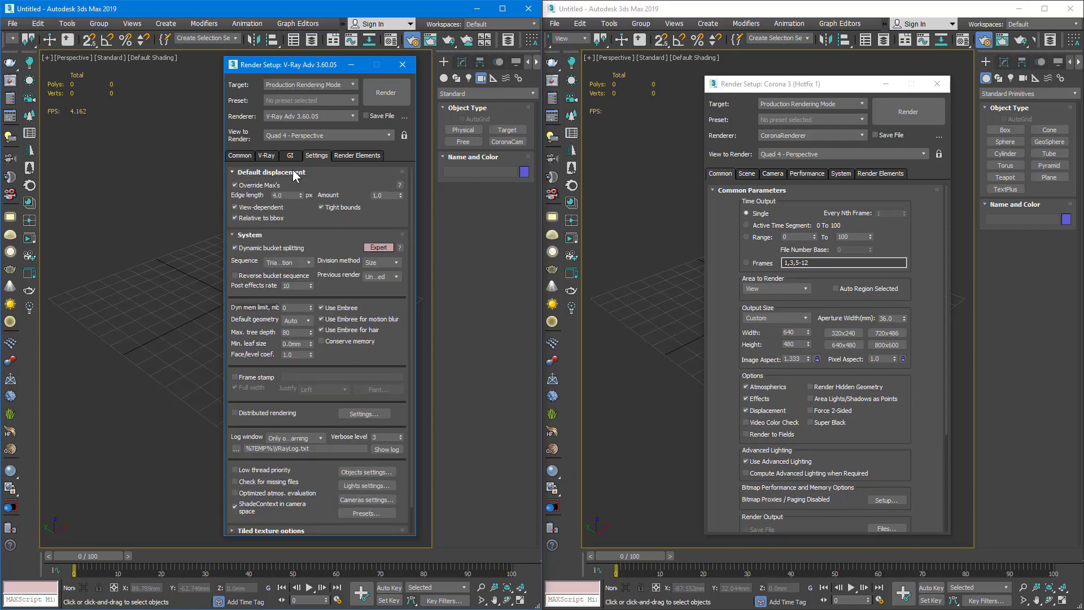
pyautogui.click(290, 195)
# Expand Corona's Performance Settings and compare the displacement Screen size with V-Ray's displacement Edge length.
pyautogui.click(809, 174)
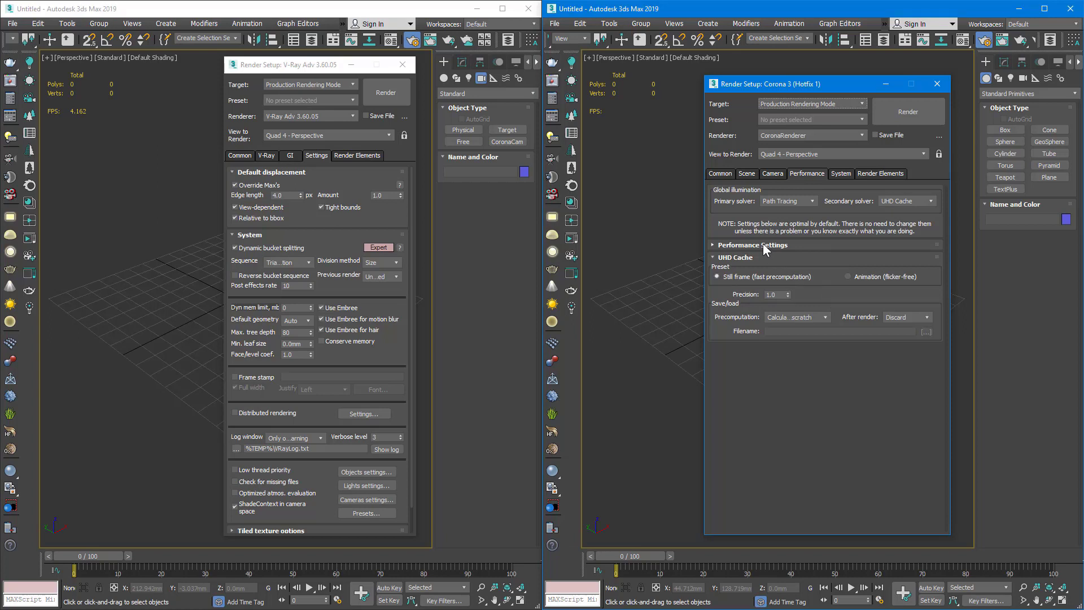
pyautogui.click(765, 246)
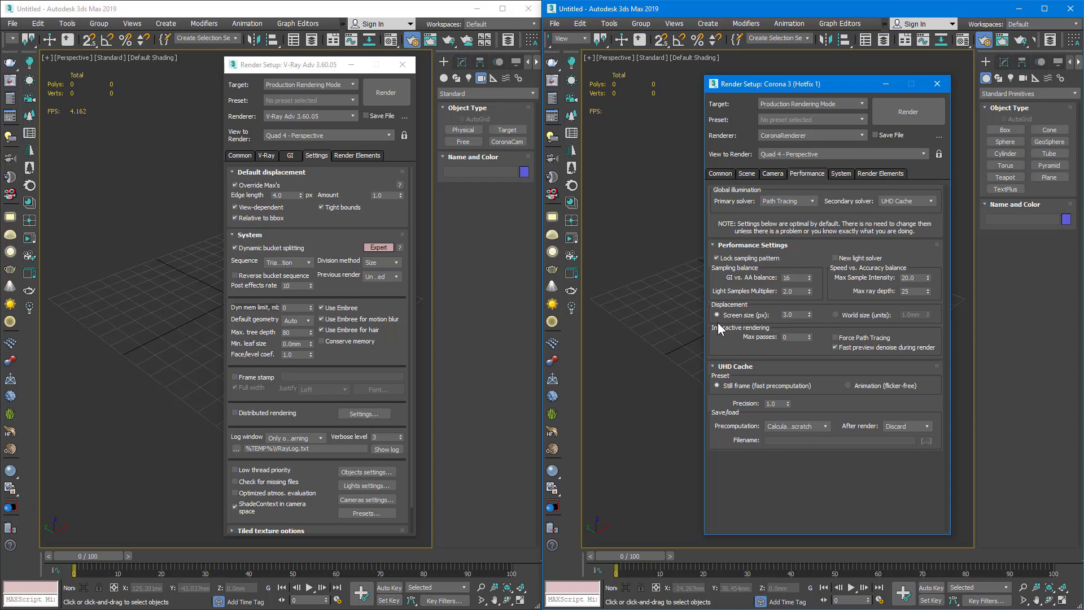
pyautogui.moveTo(766, 321)
pyautogui.click(287, 196)
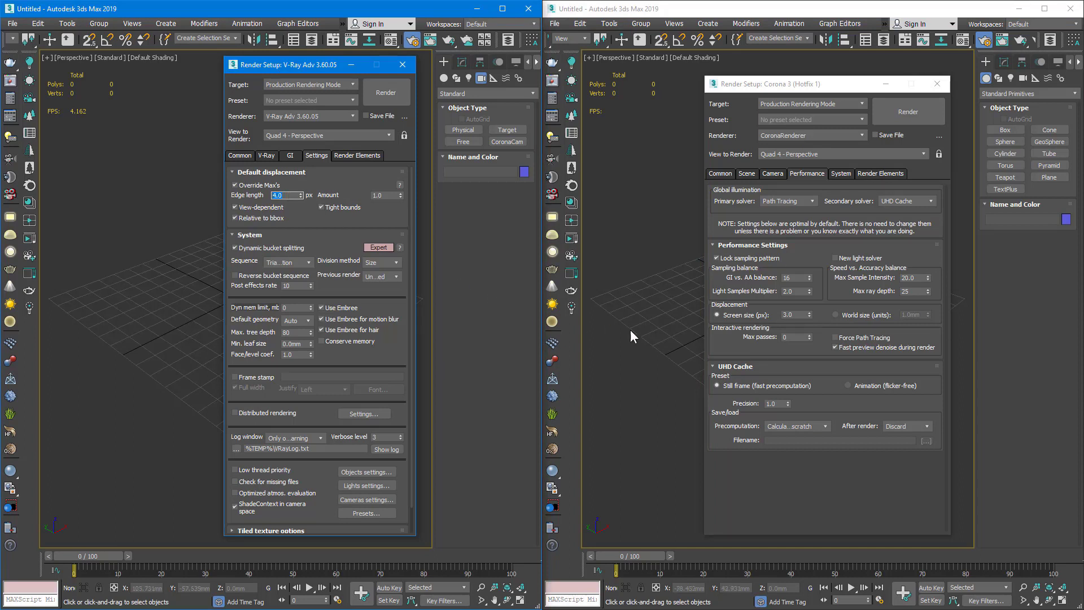
pyautogui.click(800, 314)
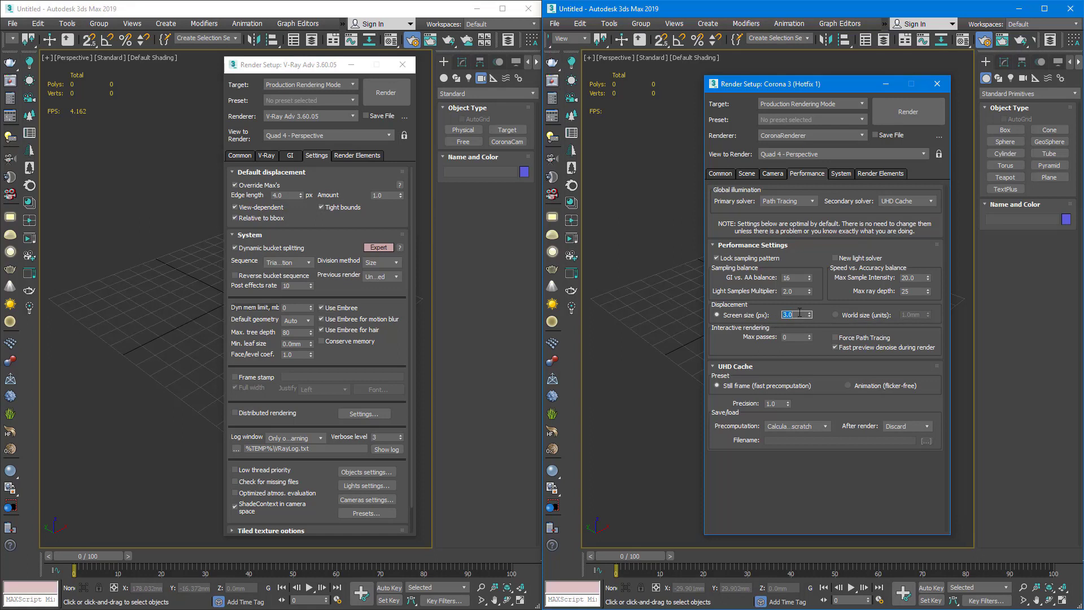
pyautogui.click(819, 457)
# Collapse all of the V-Ray renderer's rollouts except Image filter.
pyautogui.click(262, 155)
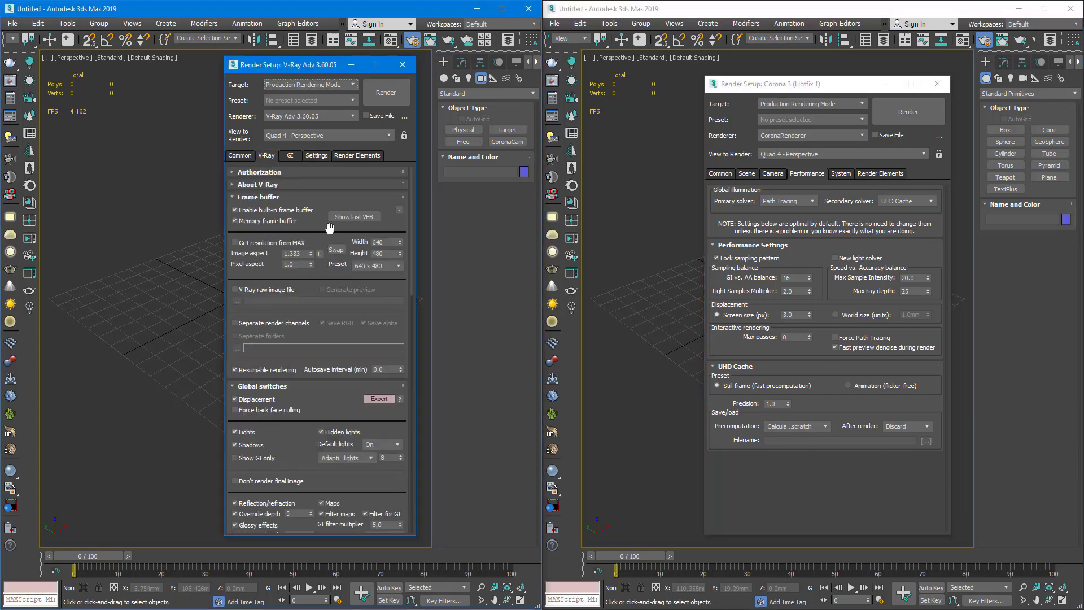
pyautogui.click(258, 197)
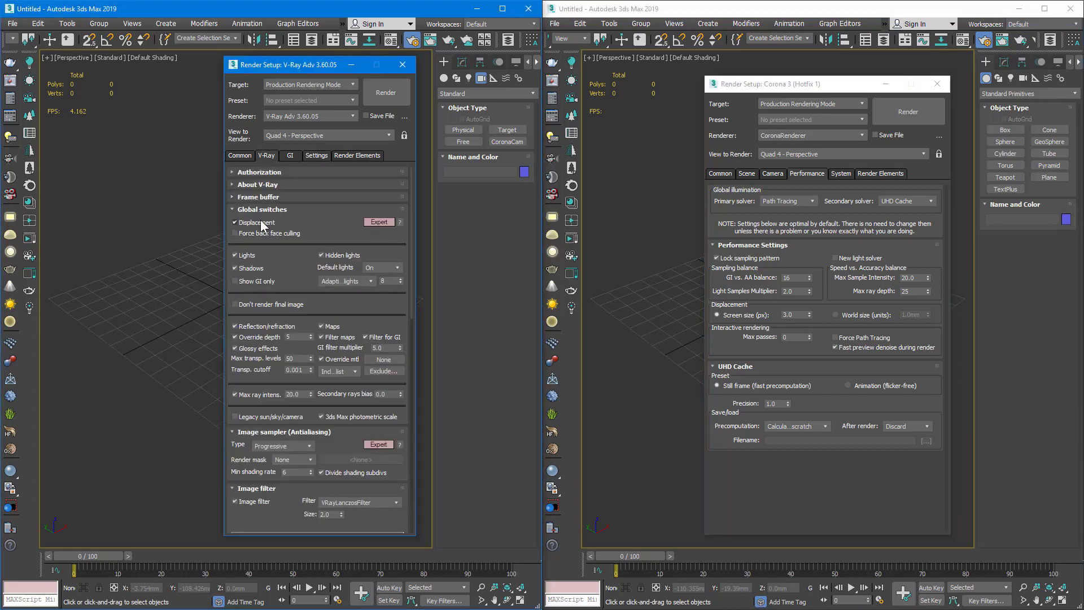
pyautogui.click(261, 210)
pyautogui.click(261, 223)
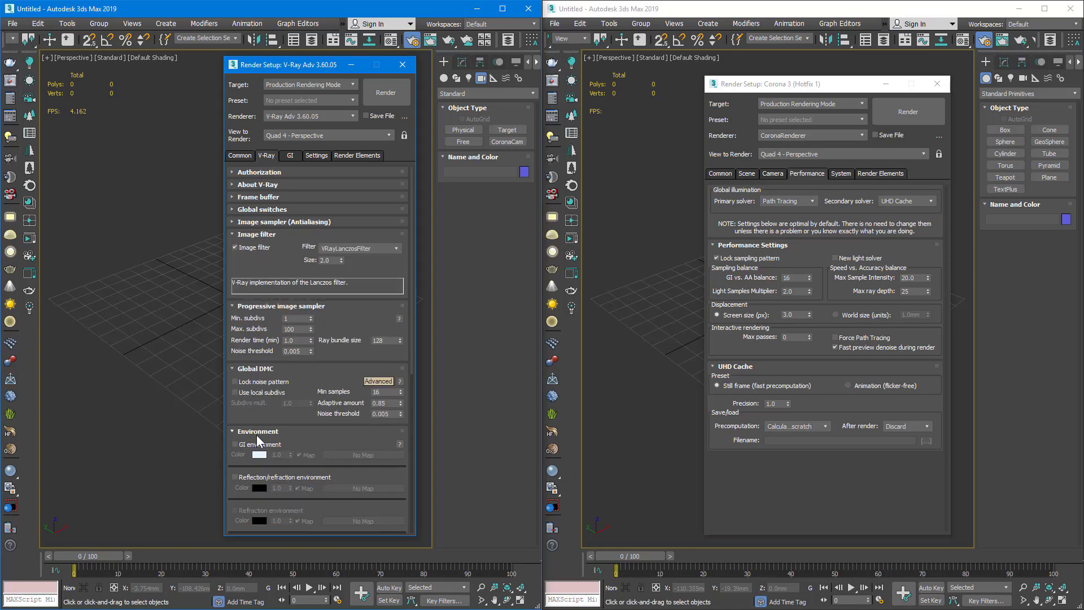
pyautogui.click(256, 432)
pyautogui.rightClick(288, 268)
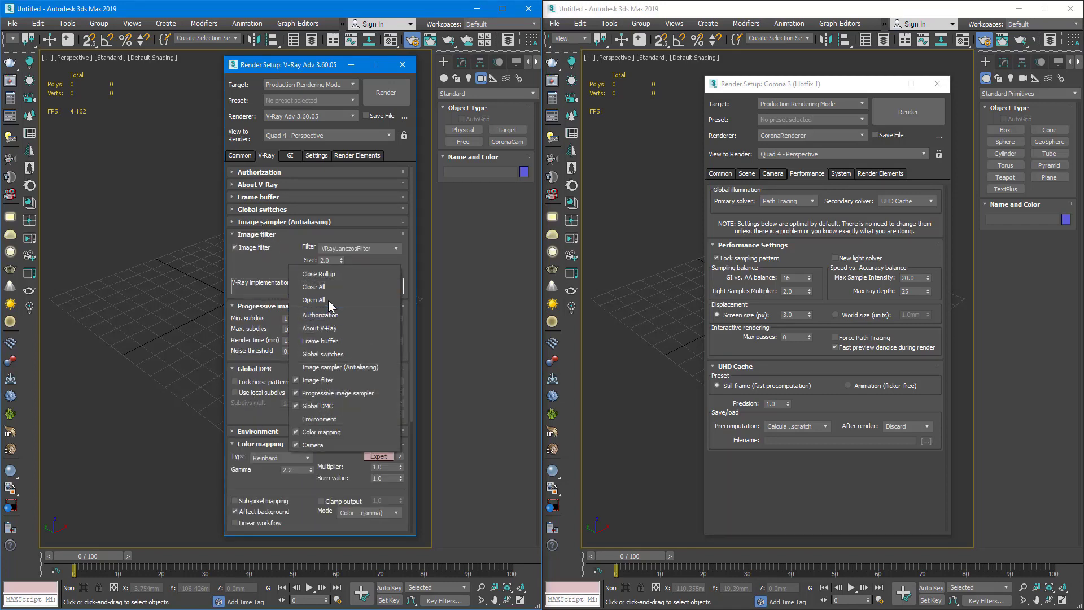
pyautogui.click(324, 286)
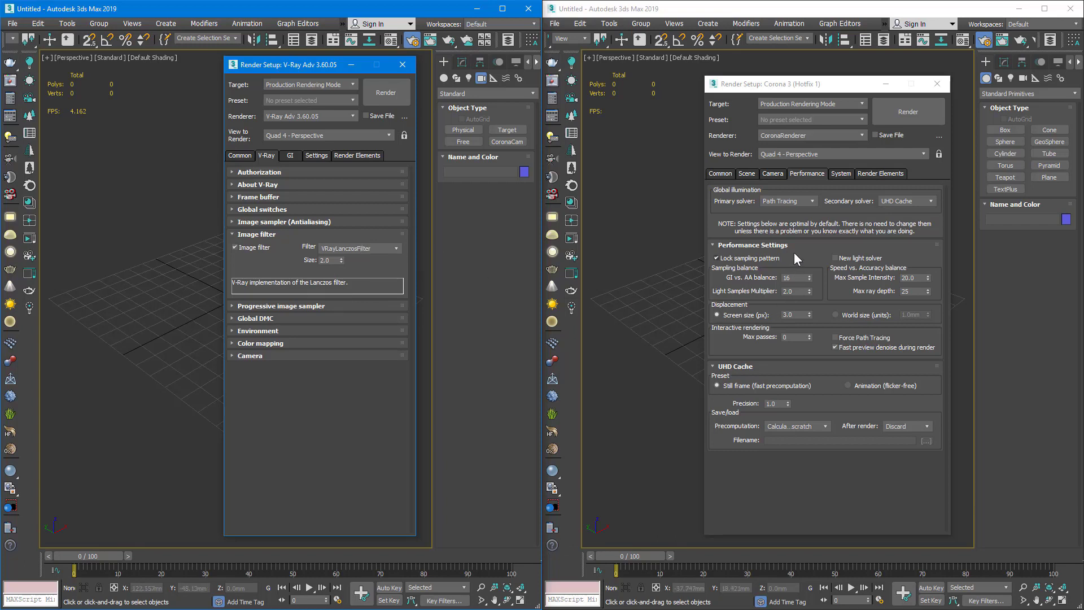
# Bring up Corona's frame buffer image filter settings, collapse Distributed Rendering and examine the filter type.
pyautogui.click(842, 175)
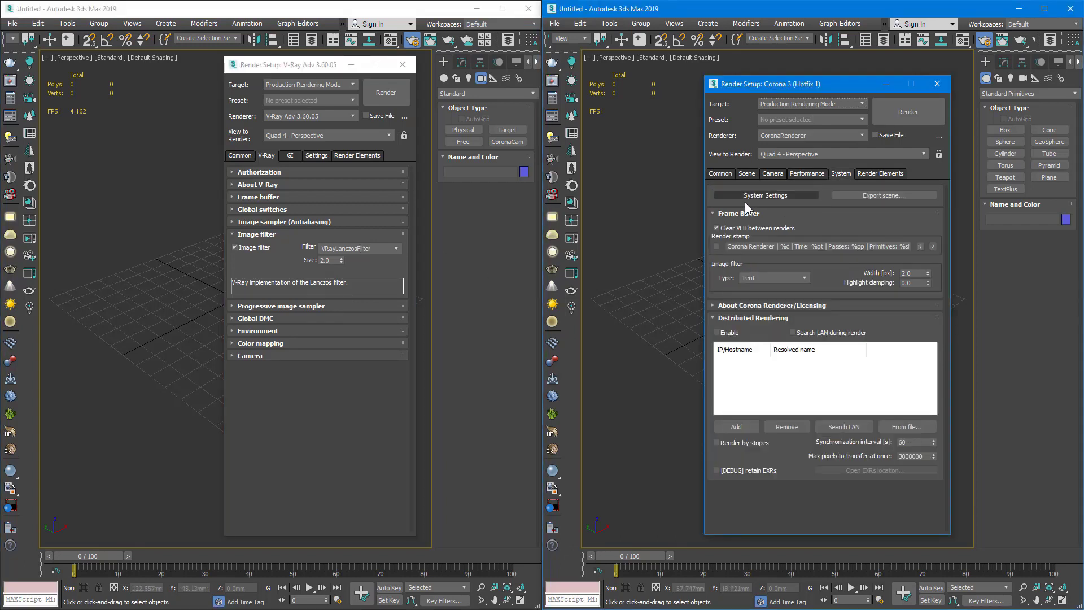
pyautogui.click(755, 318)
pyautogui.click(783, 278)
pyautogui.click(808, 289)
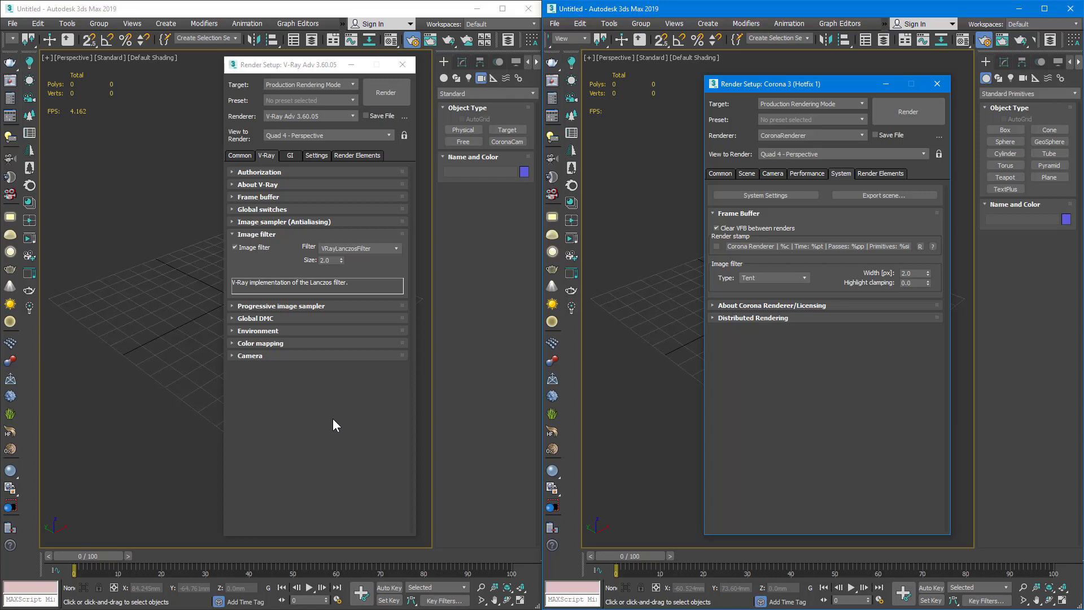
# Compare the filter types offered by V-Ray's and Corona's image filters, and collapse V-Ray's Image filter settings.
pyautogui.click(398, 250)
pyautogui.click(398, 250)
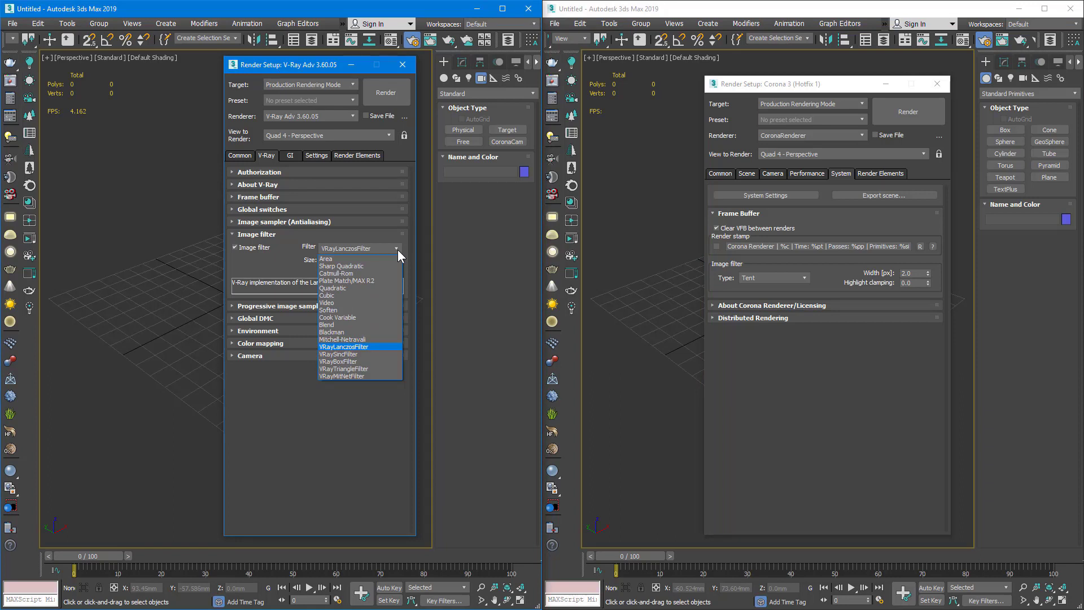
pyautogui.click(398, 249)
pyautogui.click(788, 275)
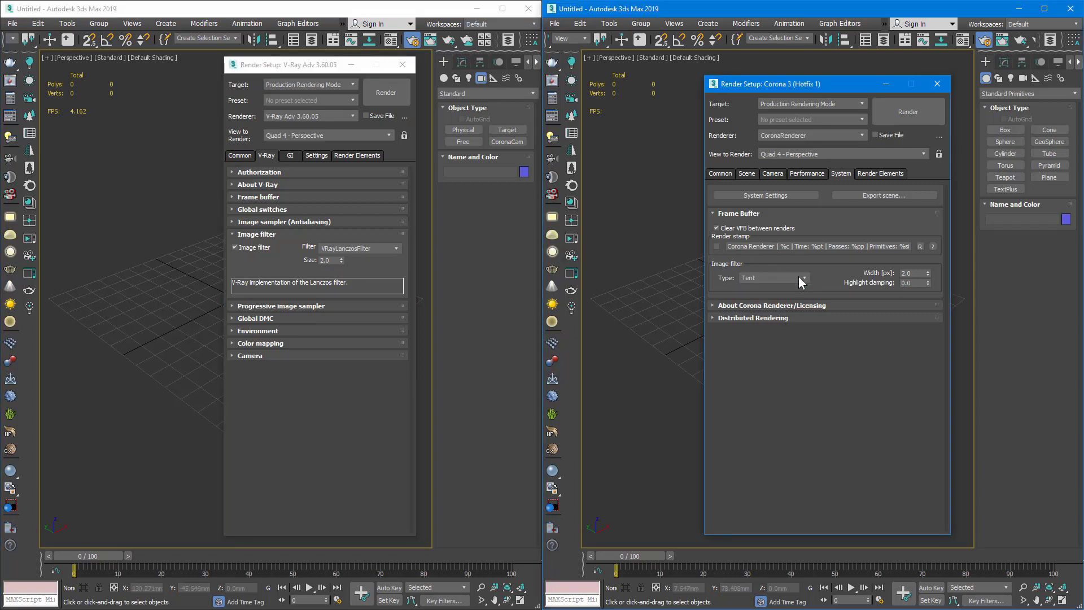
pyautogui.click(798, 276)
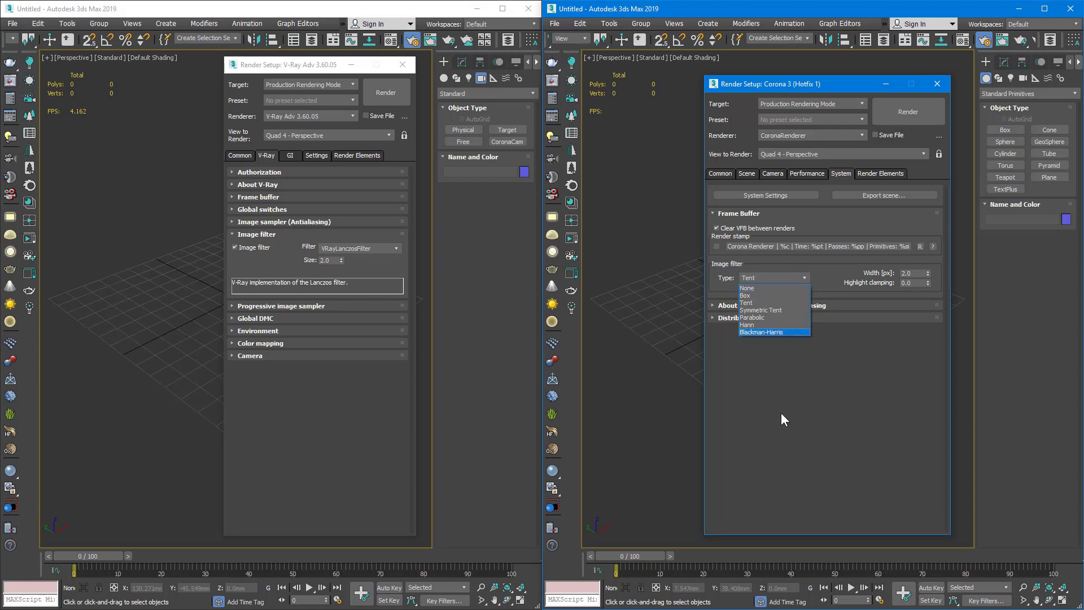
pyautogui.click(801, 368)
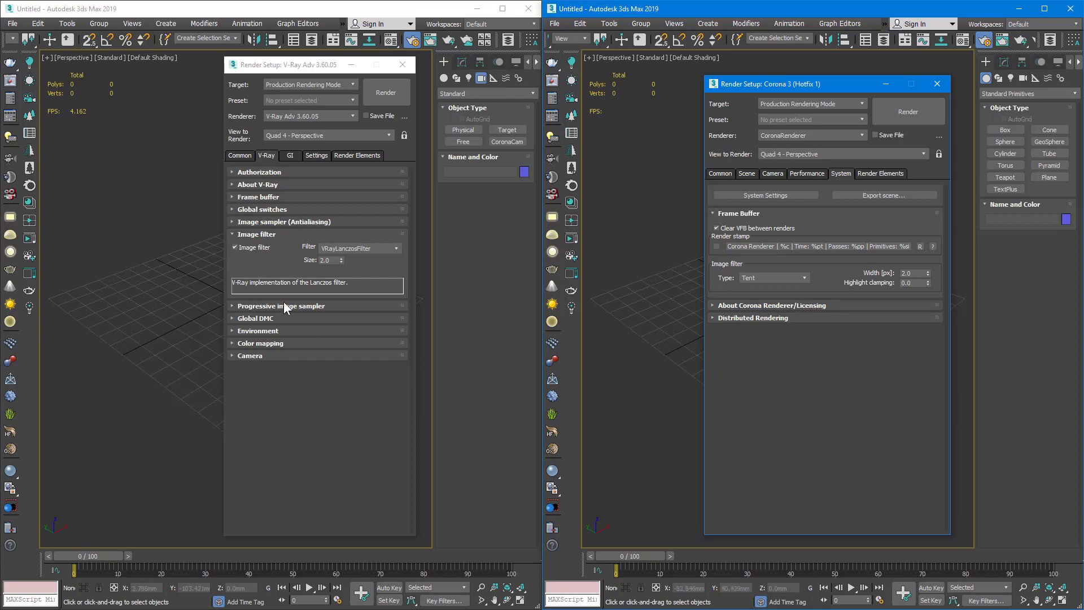
pyautogui.click(257, 234)
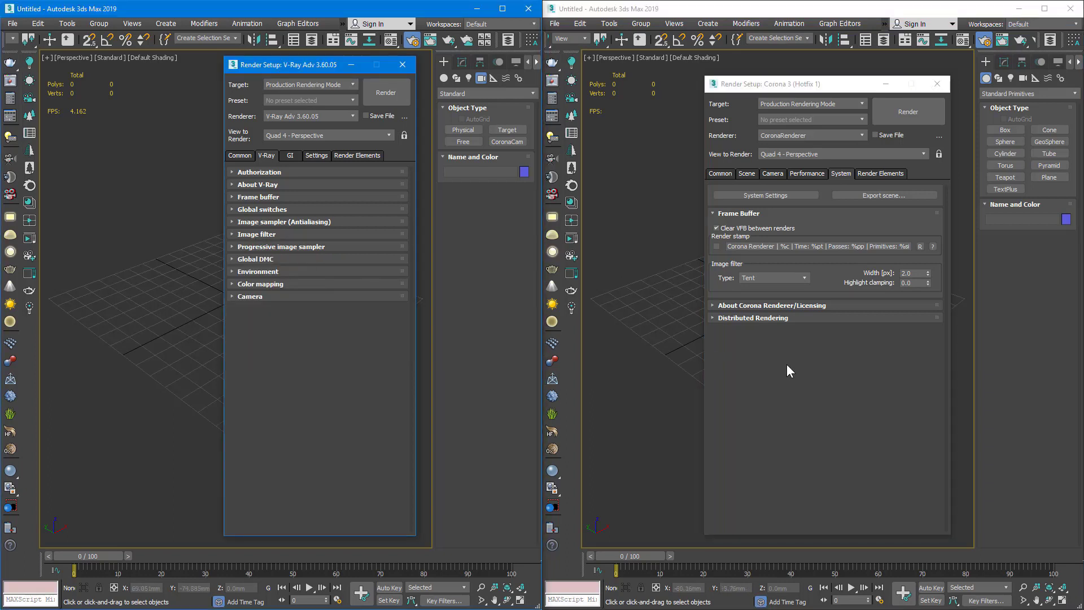
# Collapse Corona's Frame Buffer settings and V-Ray's Default displacement settings.
pyautogui.click(744, 216)
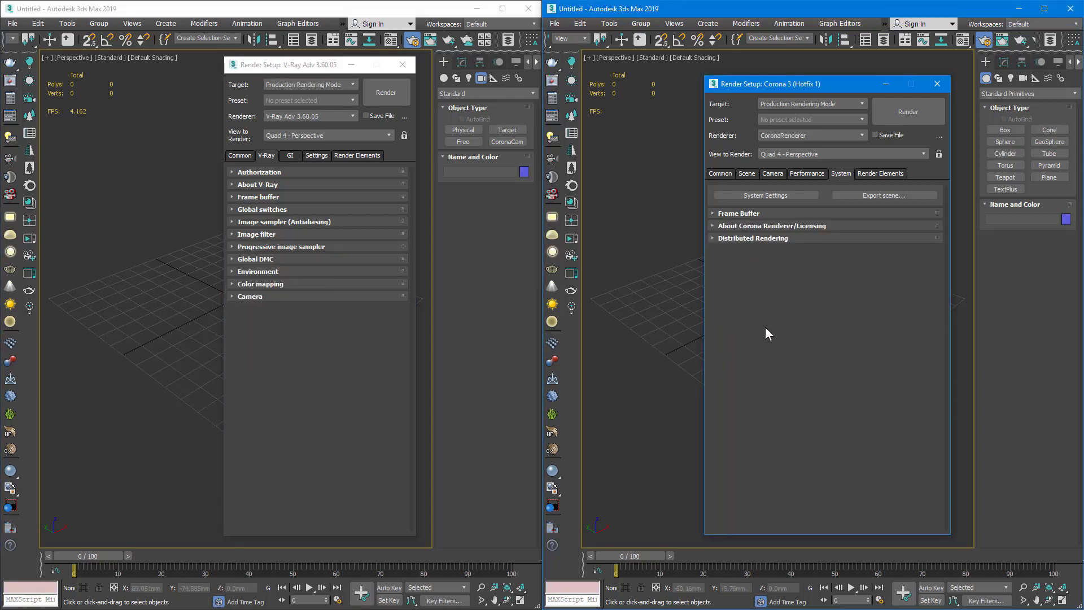
pyautogui.click(316, 155)
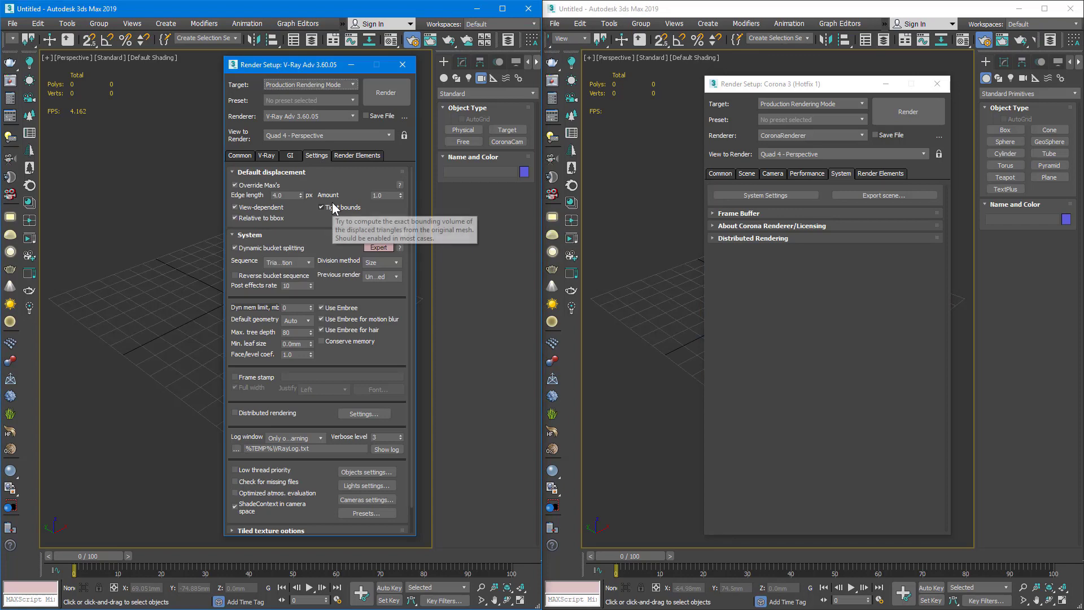
pyautogui.click(279, 172)
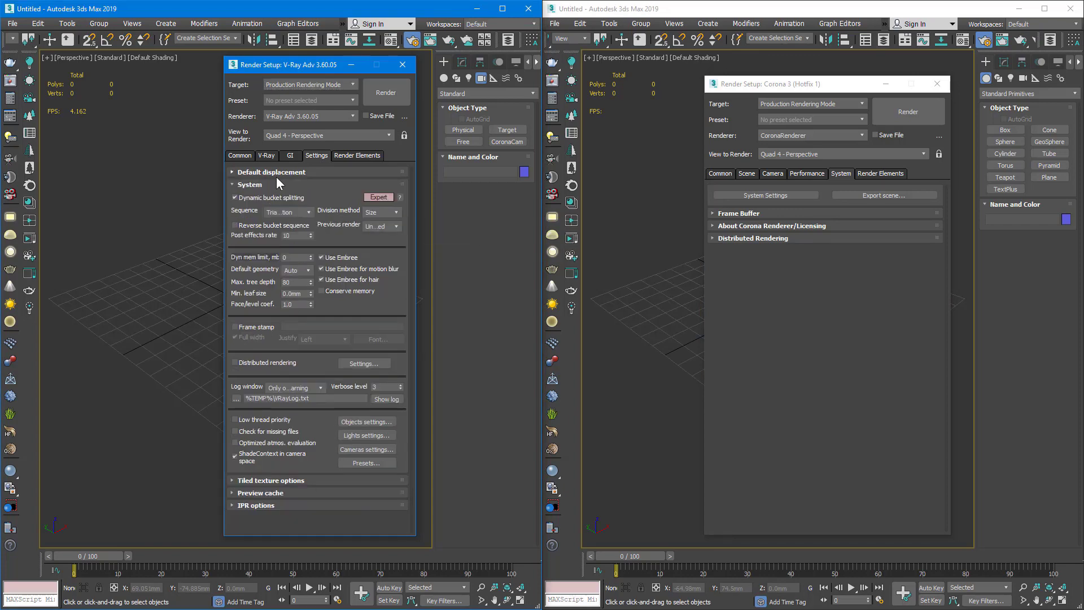
# Enable distributed rendering in V-Ray's System settings and open its server settings beside the Corona setup.
pyautogui.click(262, 184)
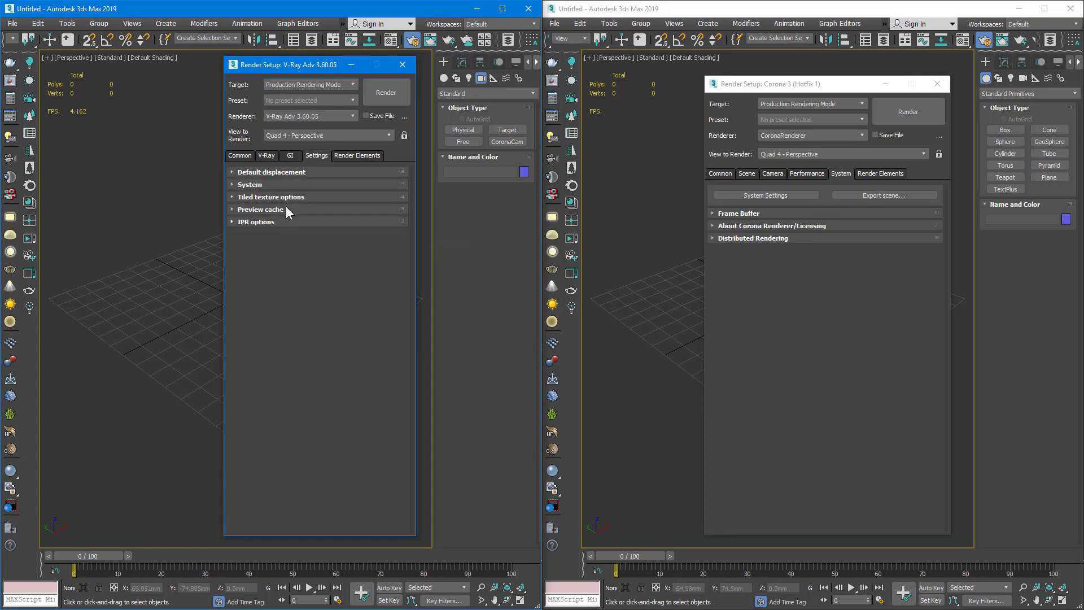
pyautogui.click(260, 184)
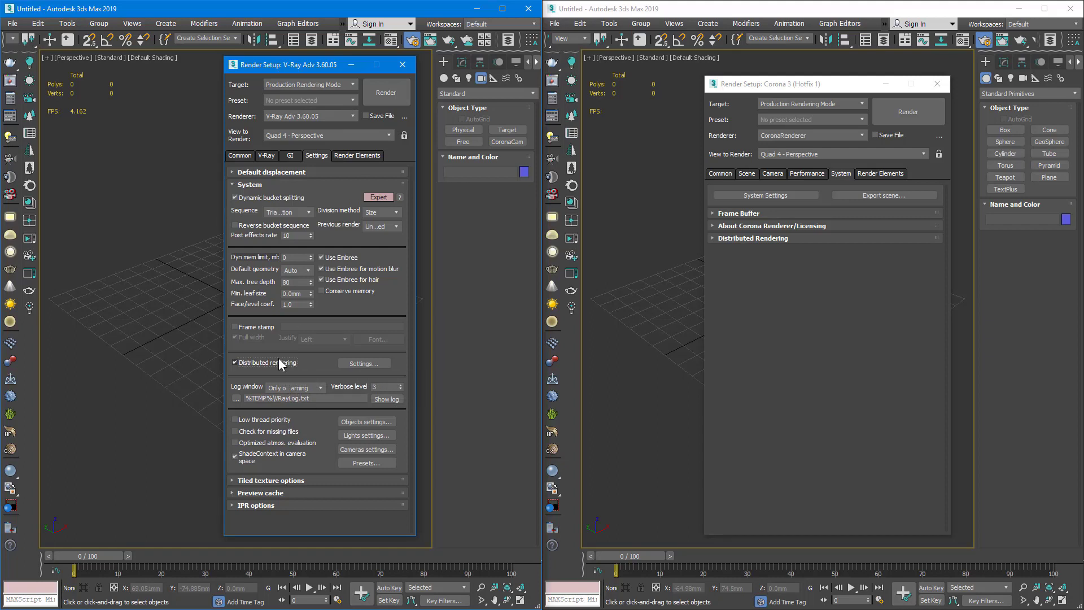
pyautogui.click(281, 361)
pyautogui.click(346, 365)
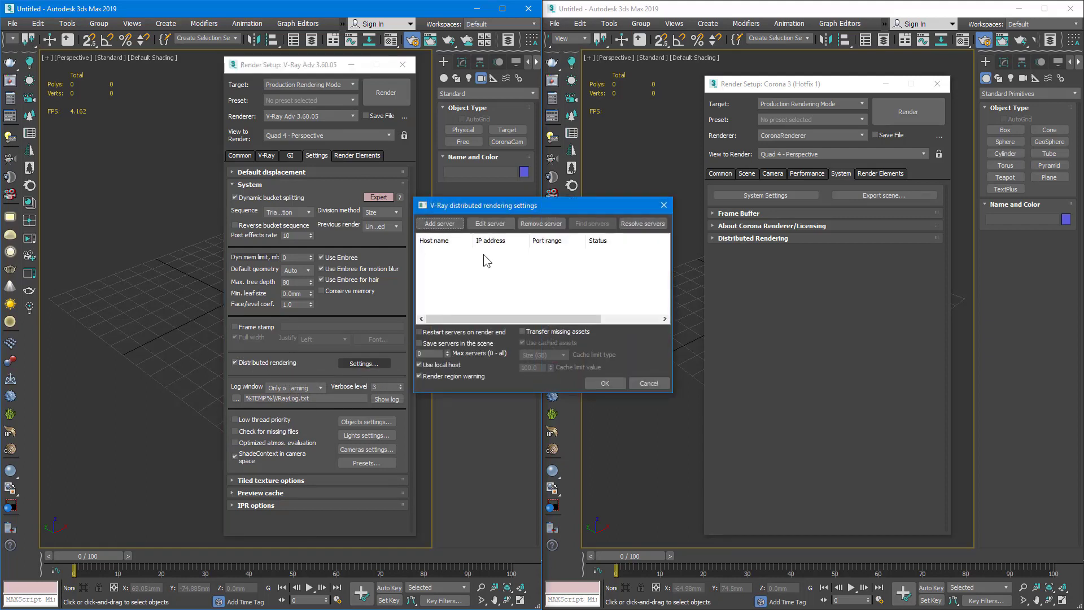
pyautogui.moveTo(500, 215); pyautogui.dragTo(280, 223)
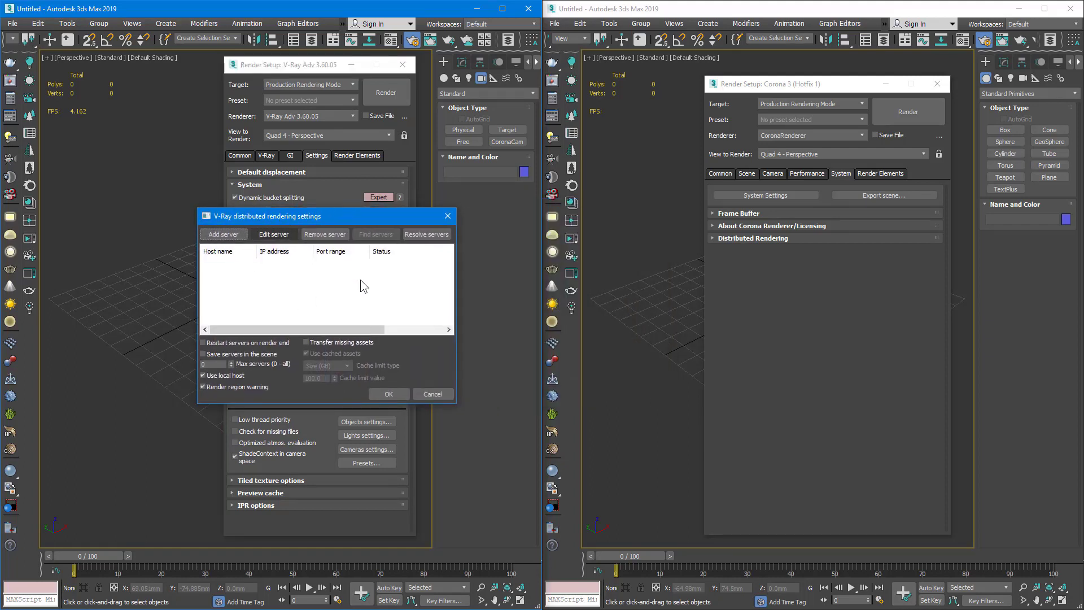
# Expand and enable Corona's Distributed Rendering, compare its server list with V-Ray's, and dismiss V-Ray's distributed rendering settings.
pyautogui.click(781, 239)
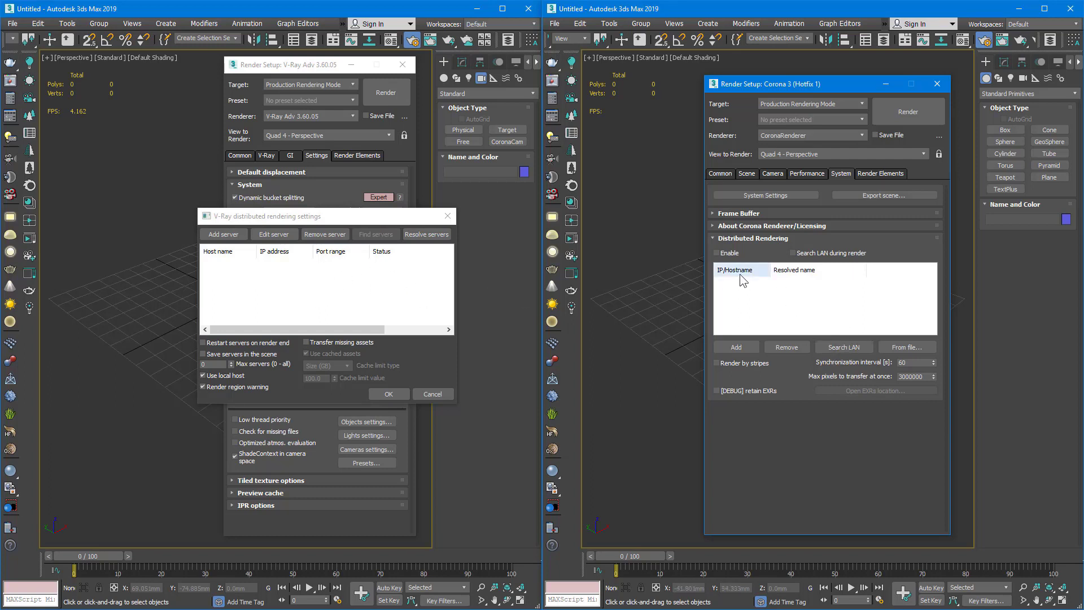
pyautogui.click(729, 253)
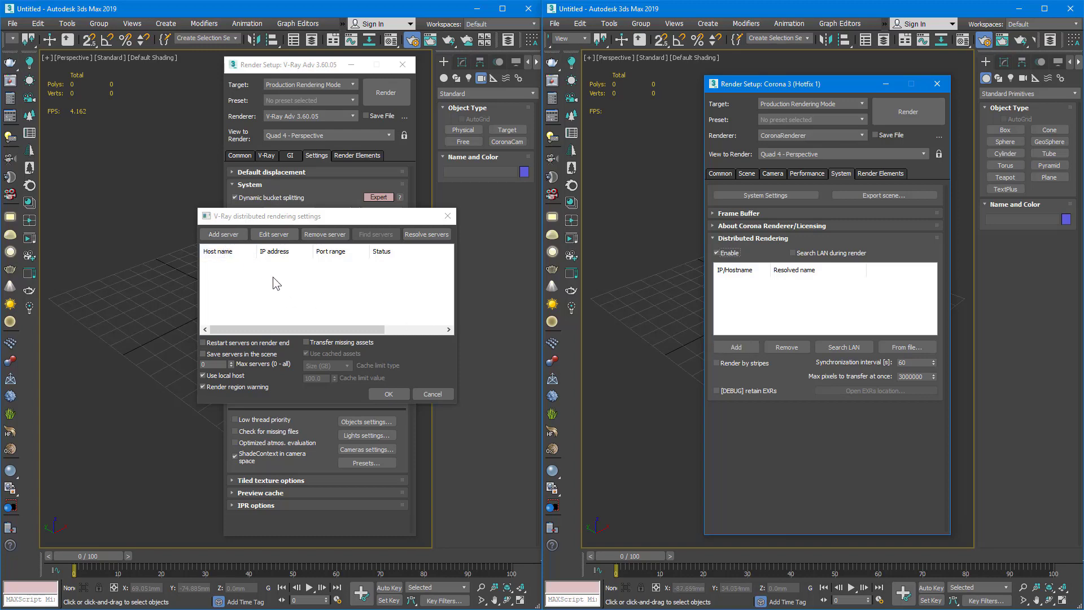
pyautogui.click(444, 396)
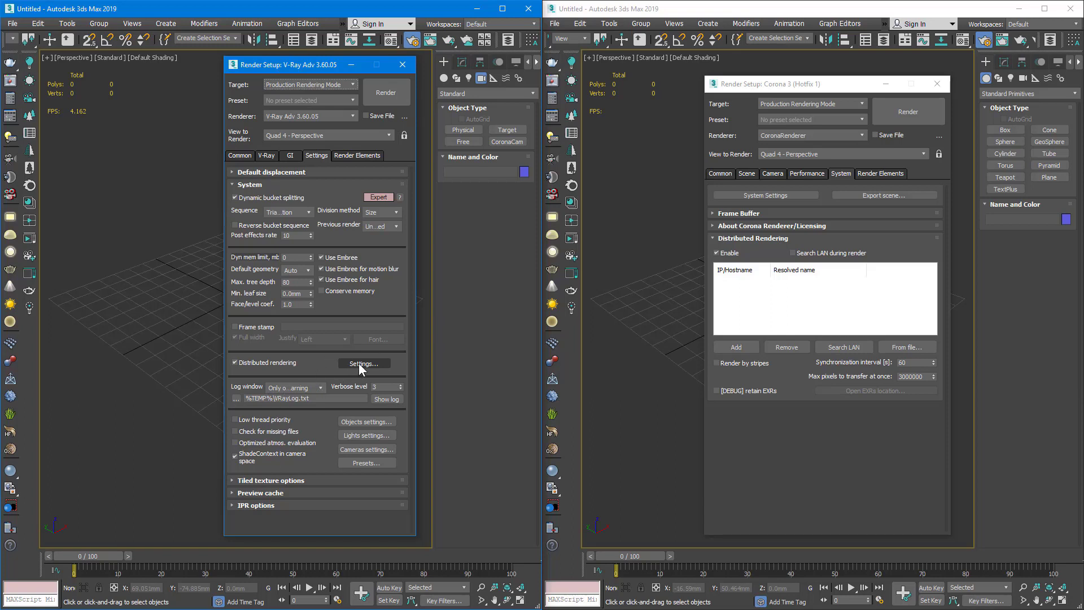
pyautogui.click(845, 311)
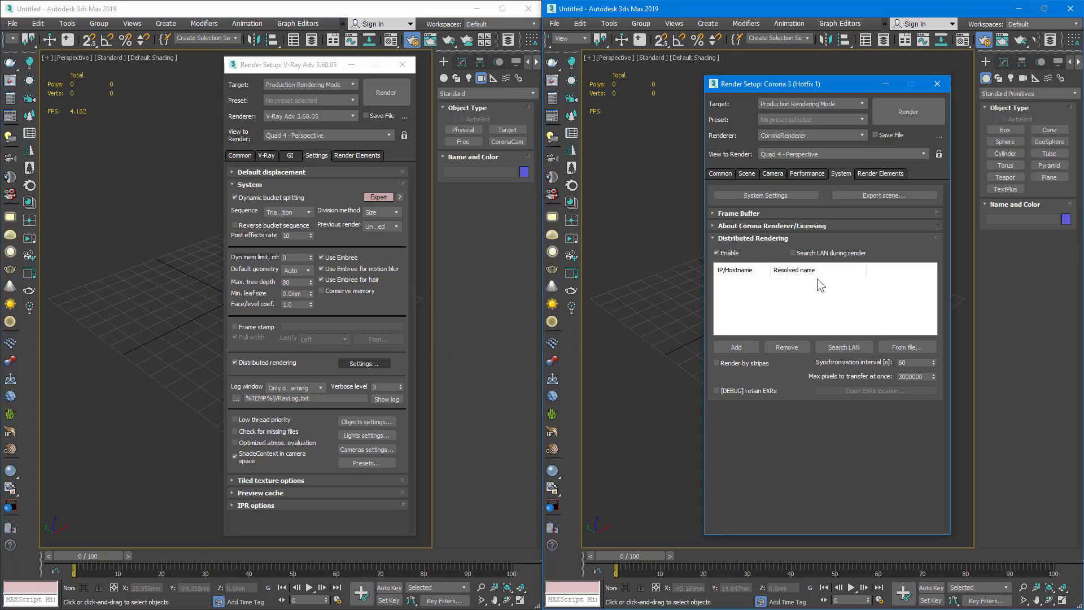
pyautogui.click(402, 373)
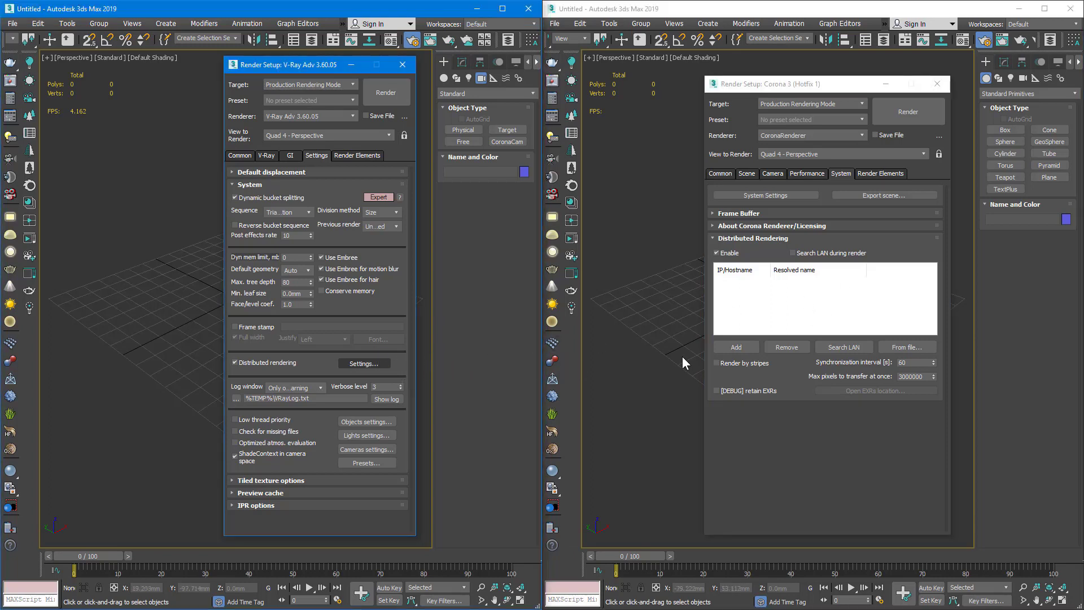
pyautogui.click(862, 314)
pyautogui.moveTo(331, 70); pyautogui.dragTo(324, 70)
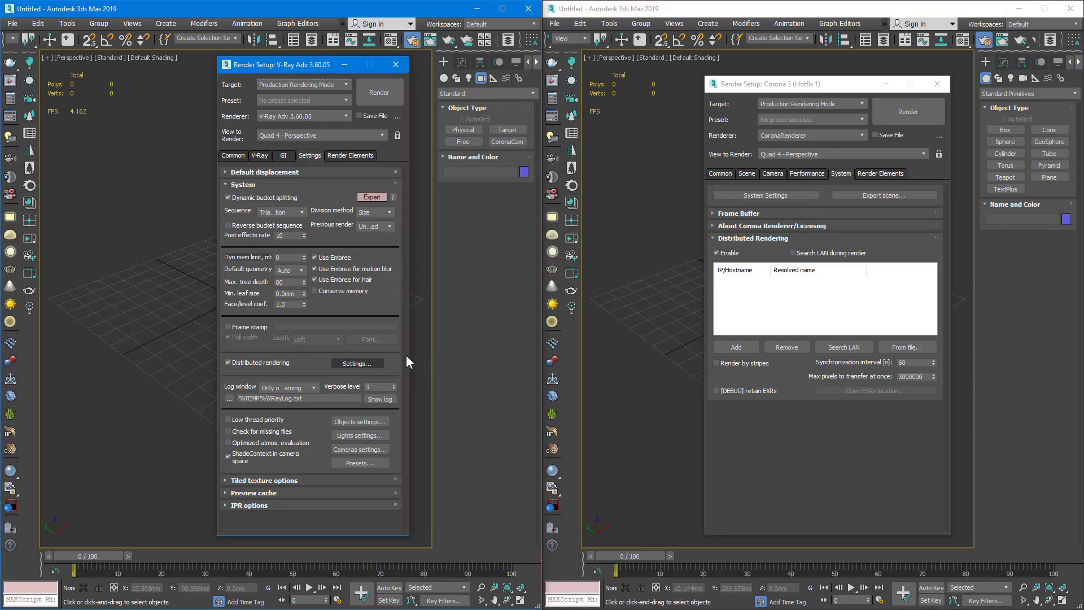
pyautogui.click(288, 158)
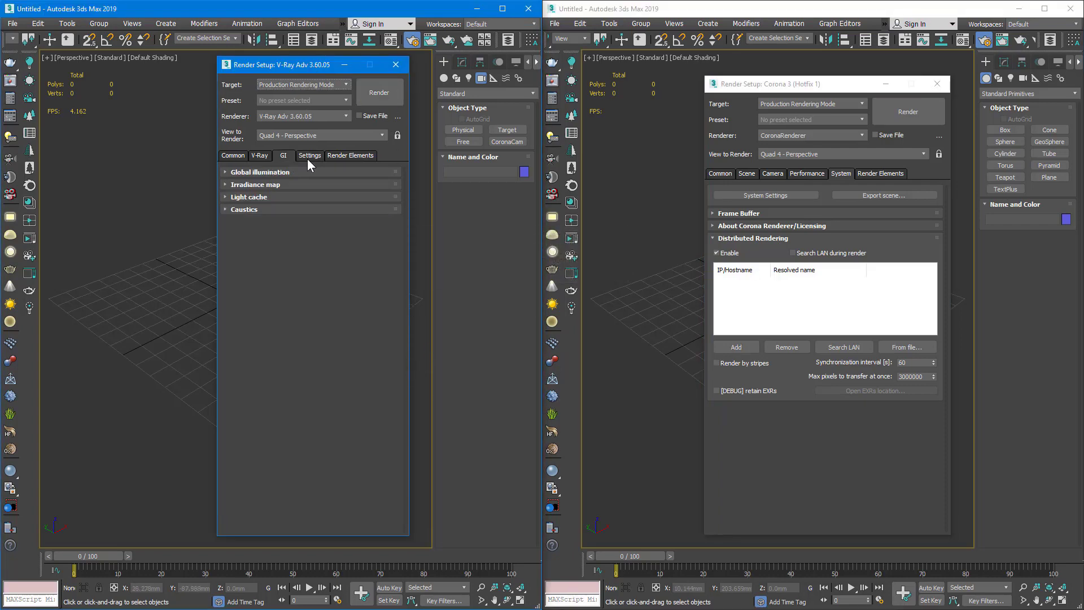
pyautogui.click(307, 158)
# Enable the Frame stamp in V-Ray's System settings.
pyautogui.click(251, 186)
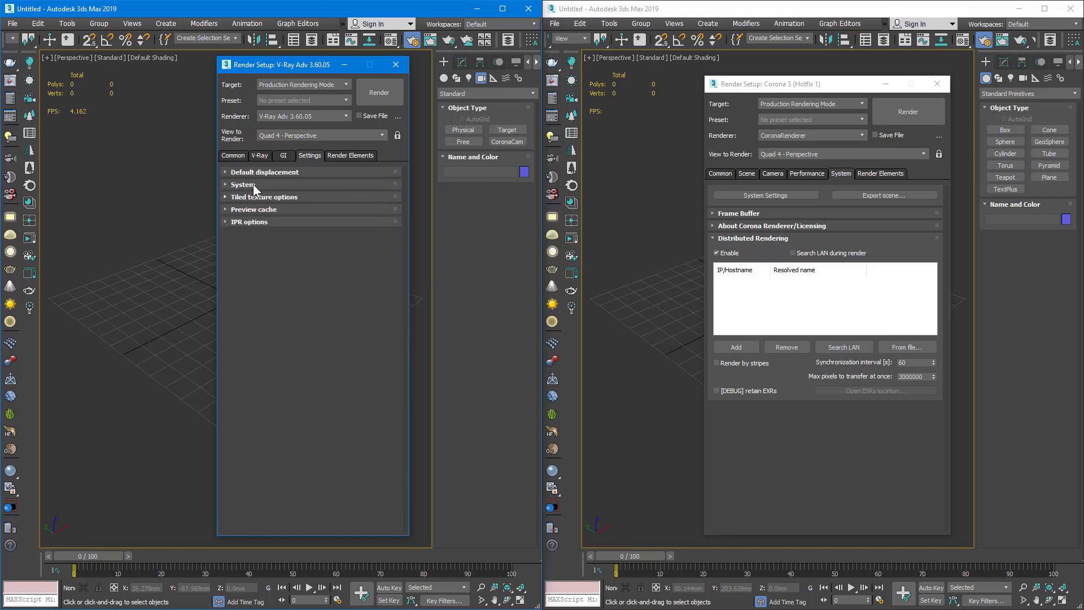
pyautogui.click(253, 185)
pyautogui.click(269, 327)
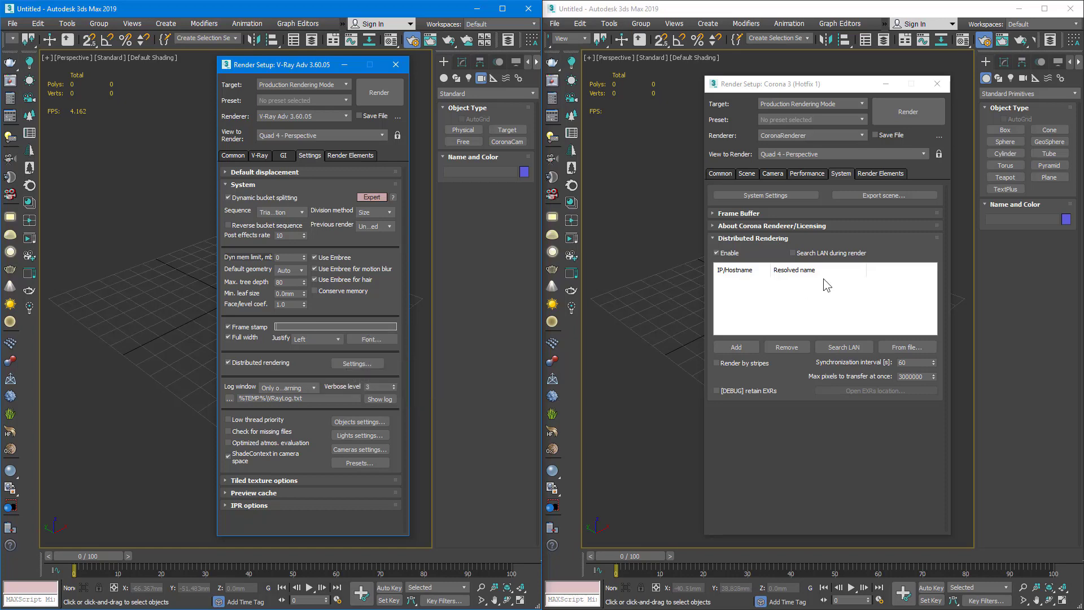
# Collapse Corona's Distributed Rendering, expand its Frame Buffer settings and compare the Render stamp with V-Ray's Frame stamp.
pyautogui.click(749, 238)
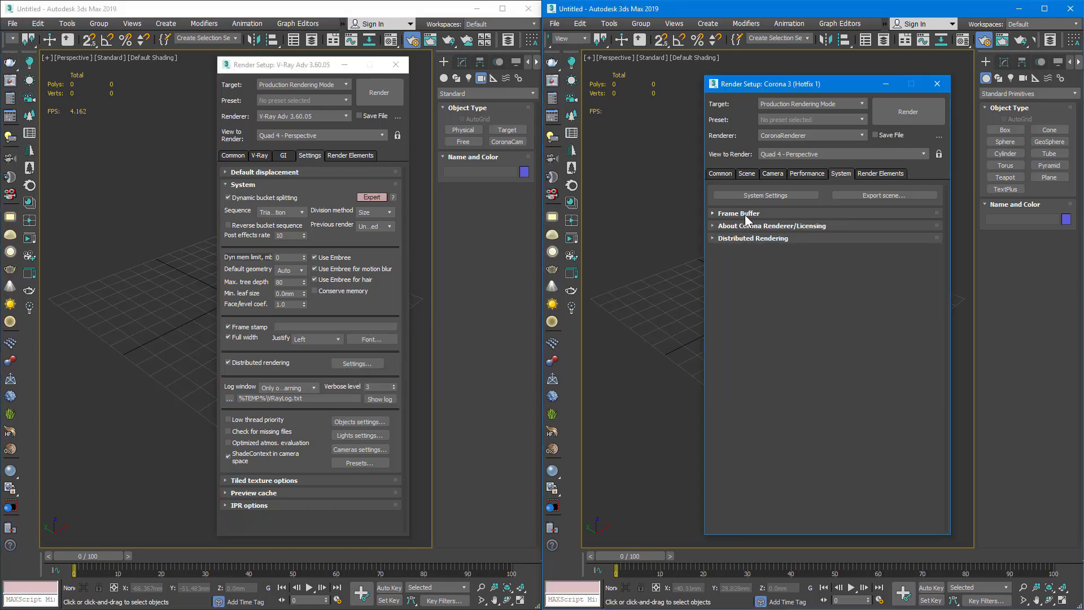
pyautogui.click(745, 213)
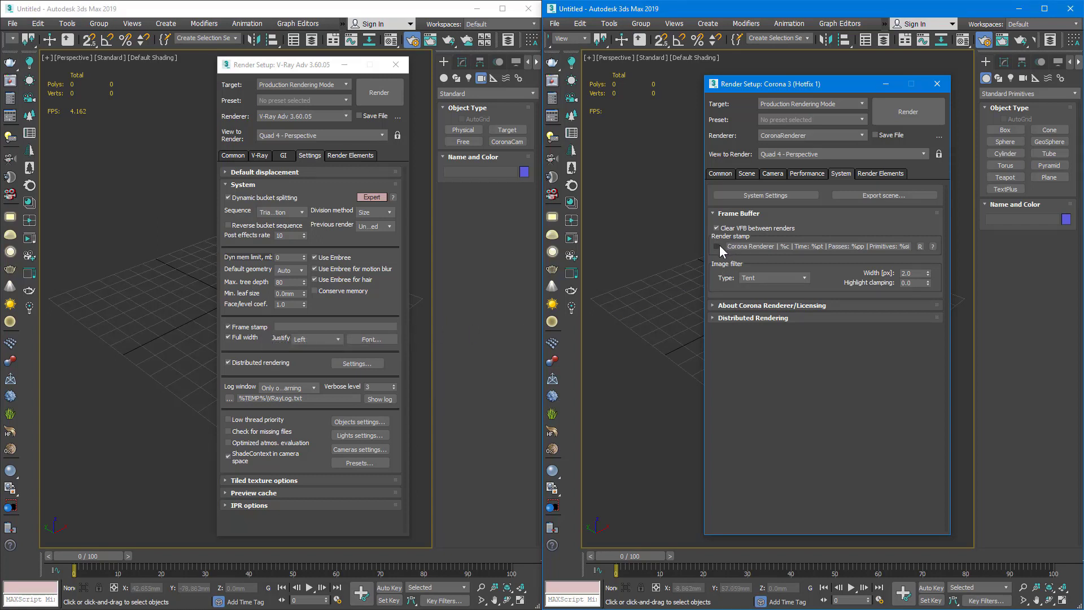
pyautogui.moveTo(719, 245)
# Close the V-Ray and Corona Render Setup windows.
pyautogui.click(396, 65)
pyautogui.click(937, 84)
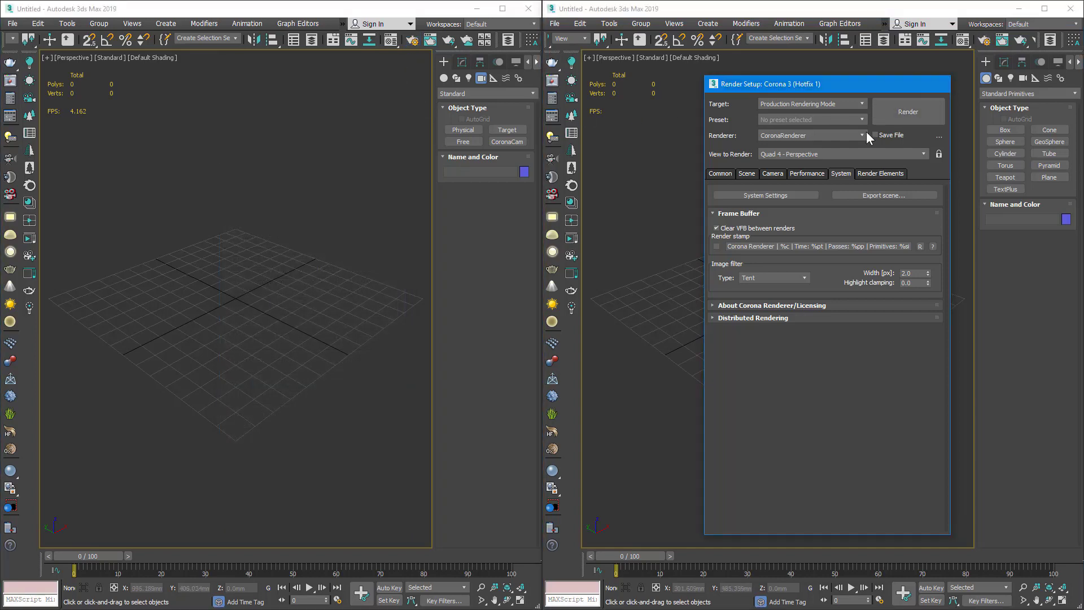